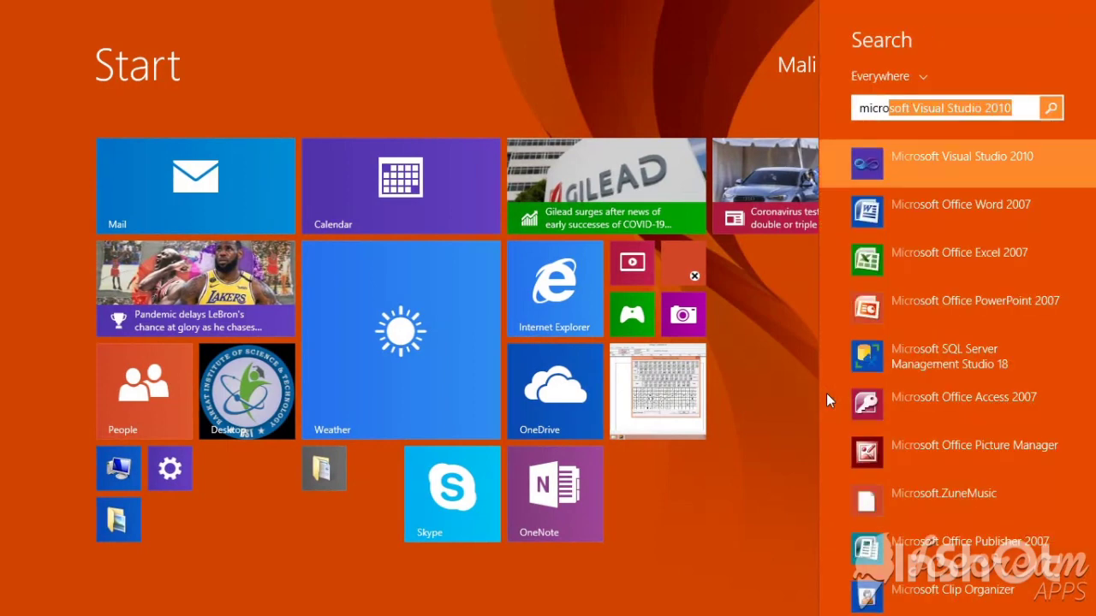
- Open Microsoft Office Excel 2007 from the search results to start a blank workbook
{"action": "key", "text": "Down"}
{"action": "key", "text": "Down"}
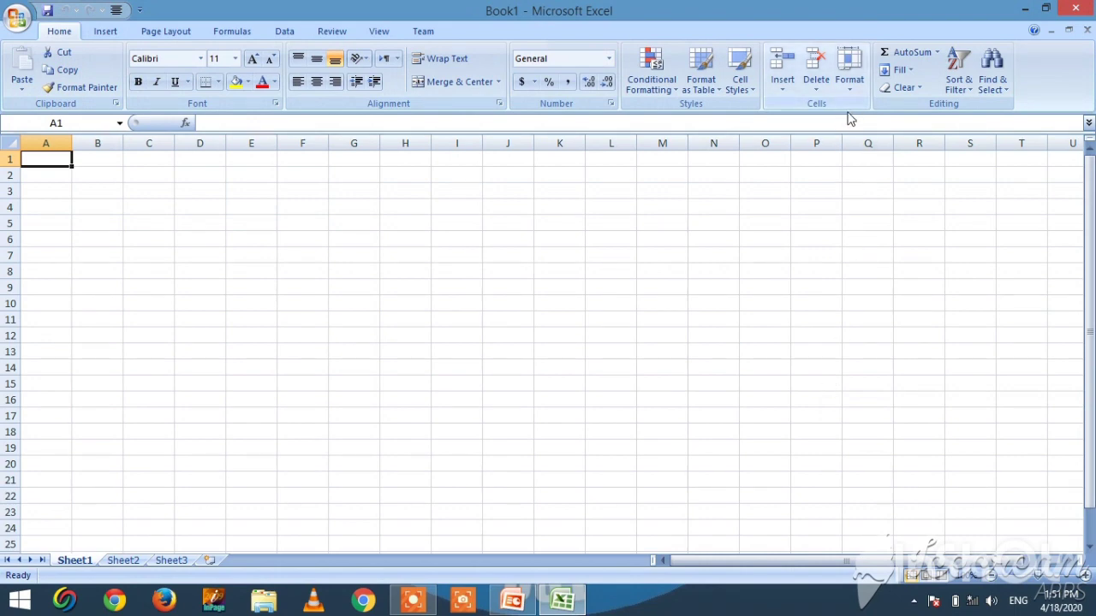
{"action": "left_click", "coordinate": [937, 53]}
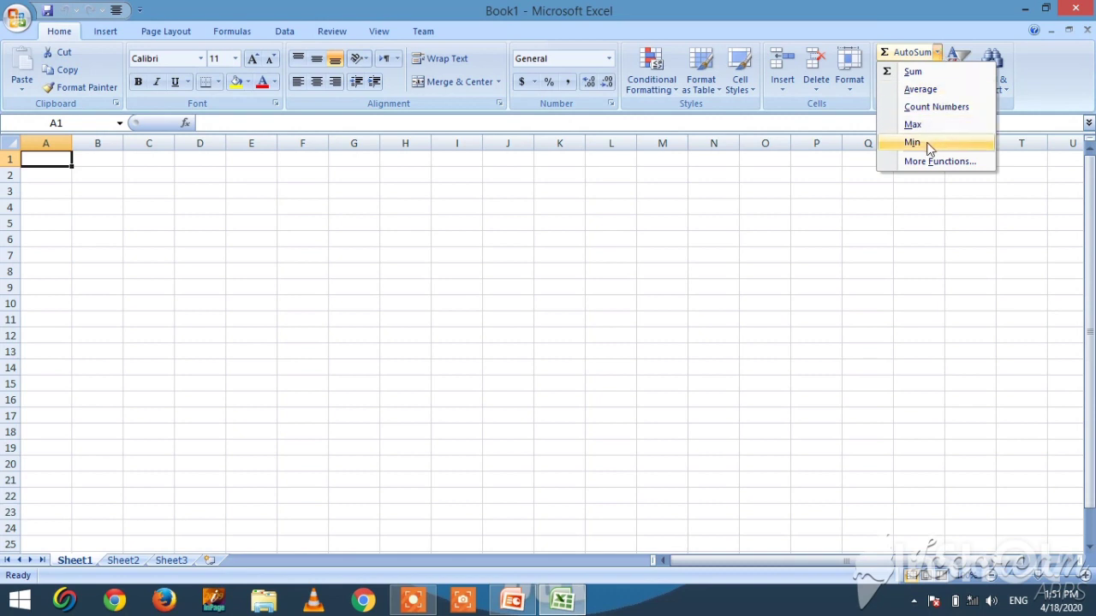
{"action": "left_click", "coordinate": [935, 54]}
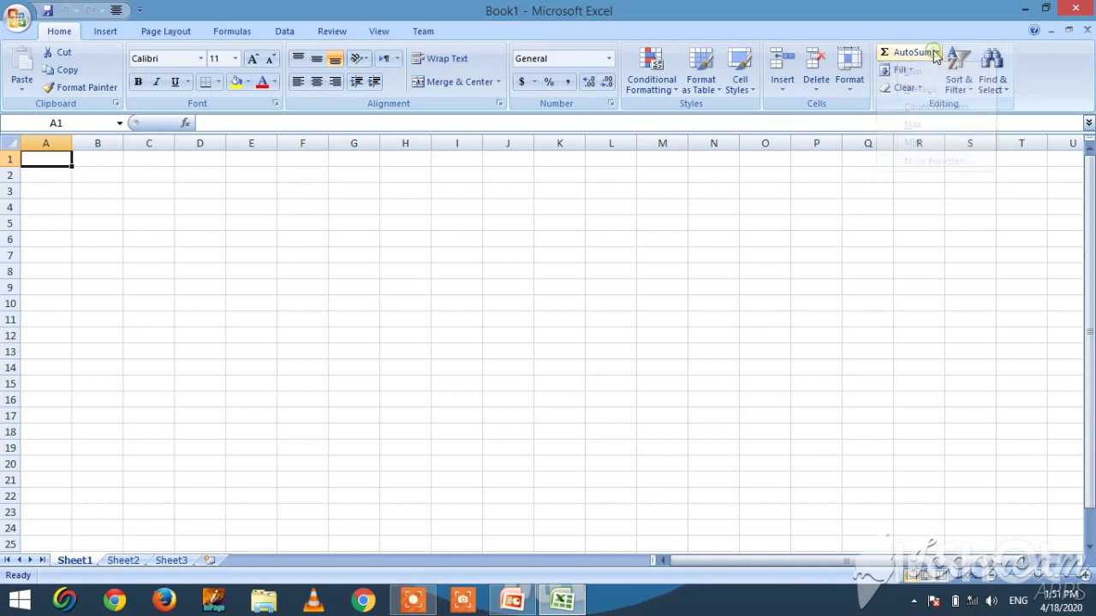
- Enter the numbers 54, 65, 101, 1502 and 652 down column I in cells I7 to I11
{"action": "left_click", "coordinate": [448, 253]}
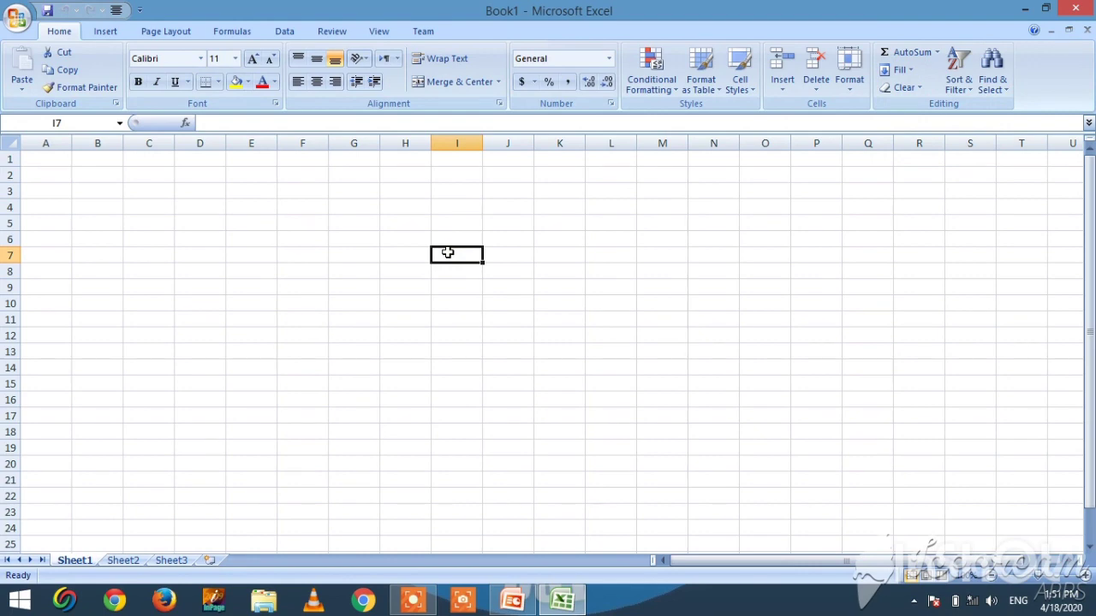
{"action": "type", "text": "54"}
{"action": "key", "text": "Return"}
{"action": "type", "text": "65"}
{"action": "key", "text": "Return"}
{"action": "type", "text": "101"}
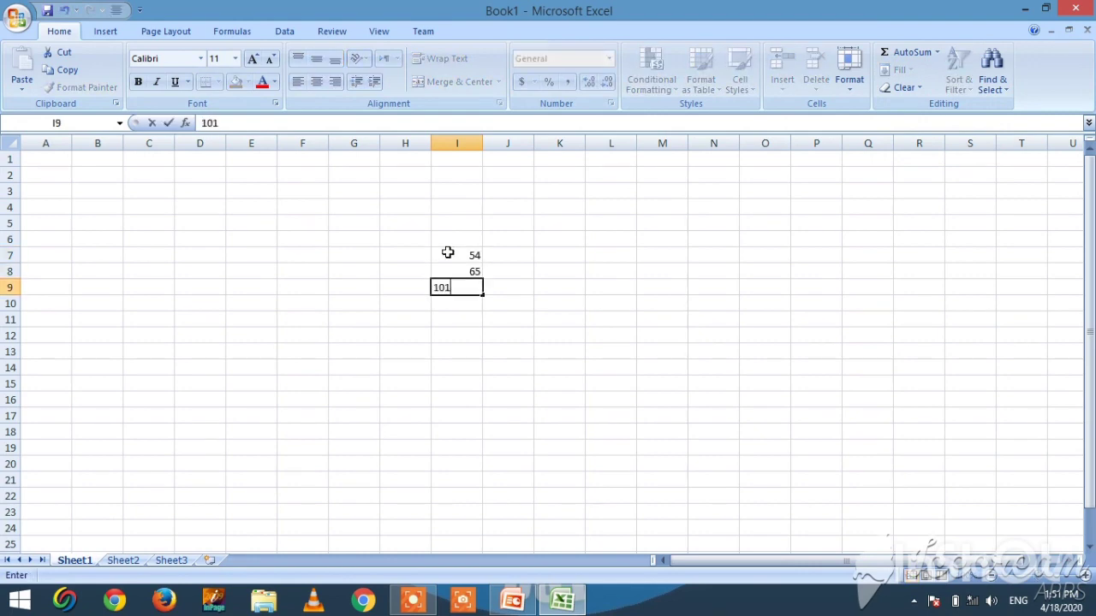
{"action": "key", "text": "Return"}
{"action": "type", "text": "1502"}
{"action": "key", "text": "Return"}
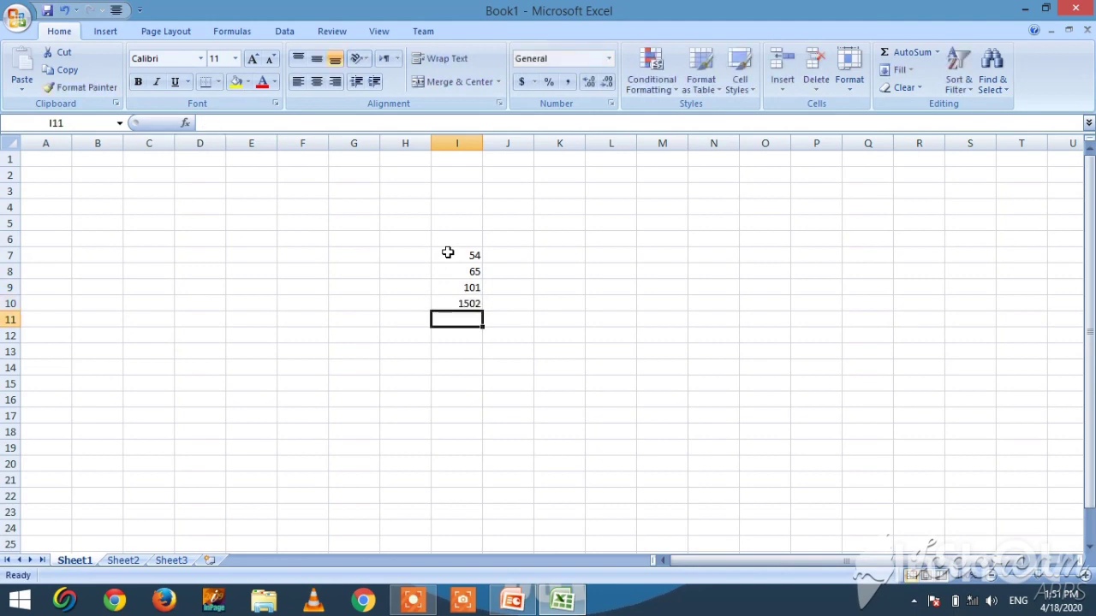
{"action": "type", "text": "652"}
{"action": "key", "text": "Return"}
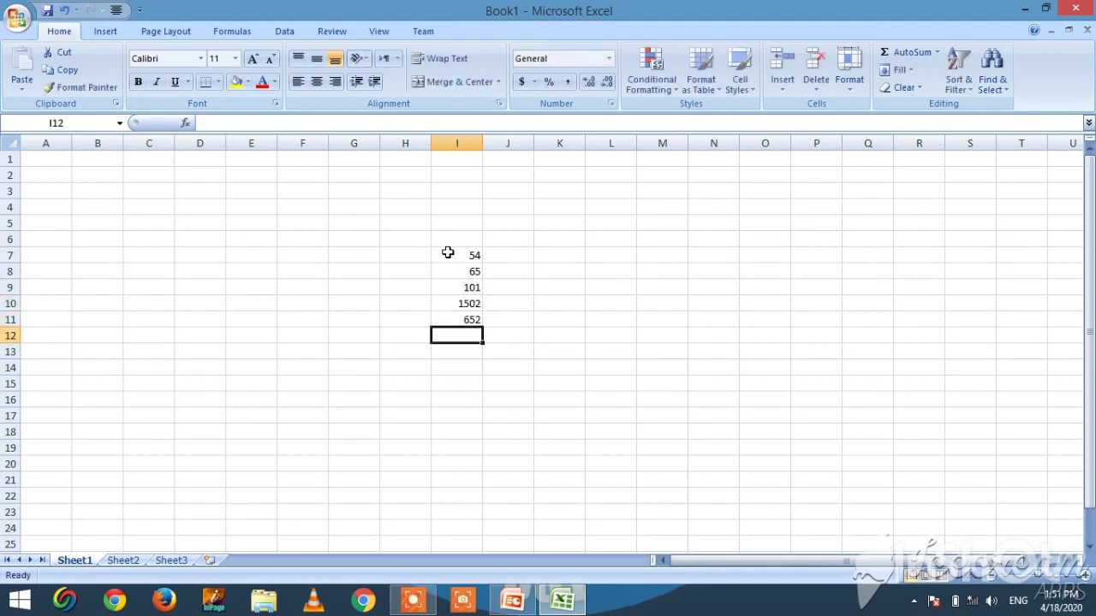
- Add up the numbers in I7:I11 with the AutoSum Sum function, placing the total in I12
{"action": "left_click_drag", "start_coordinate": [450, 257], "coordinate": [458, 315]}
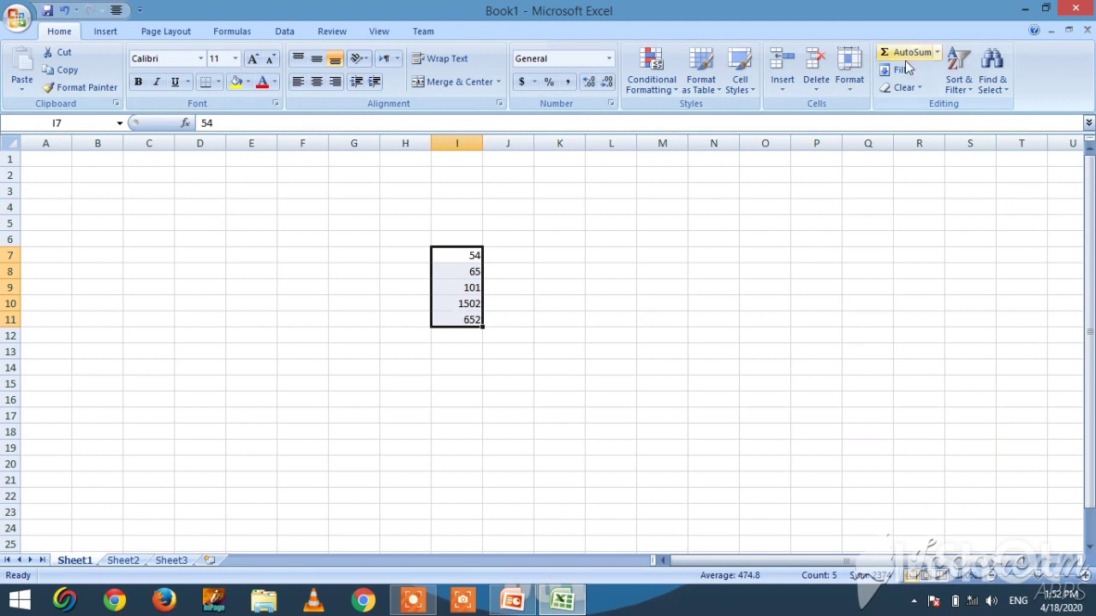
{"action": "left_click", "coordinate": [938, 54]}
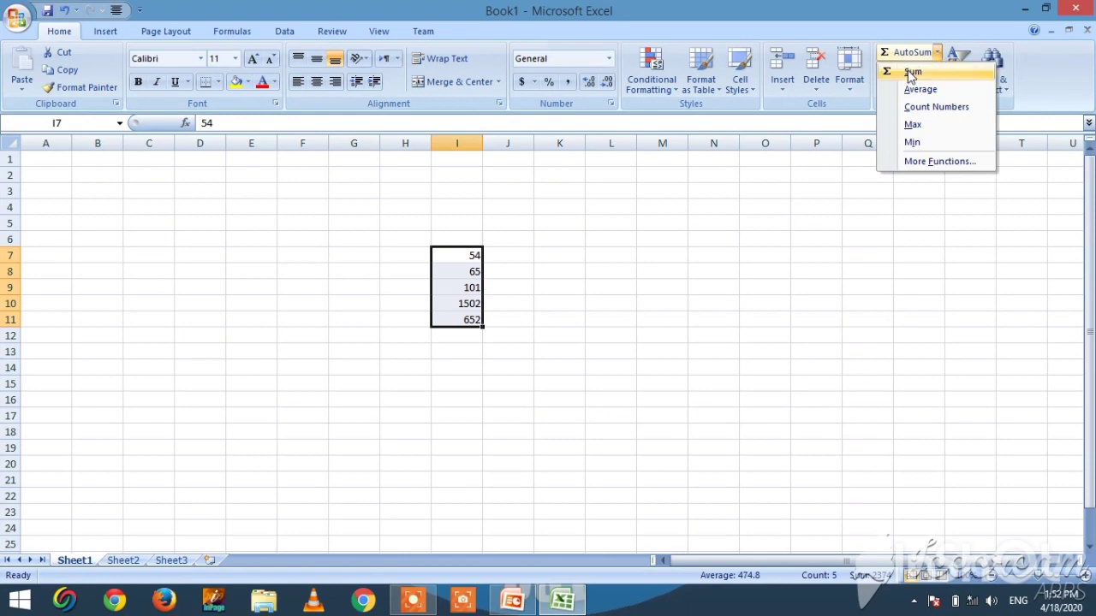
{"action": "left_click", "coordinate": [911, 73]}
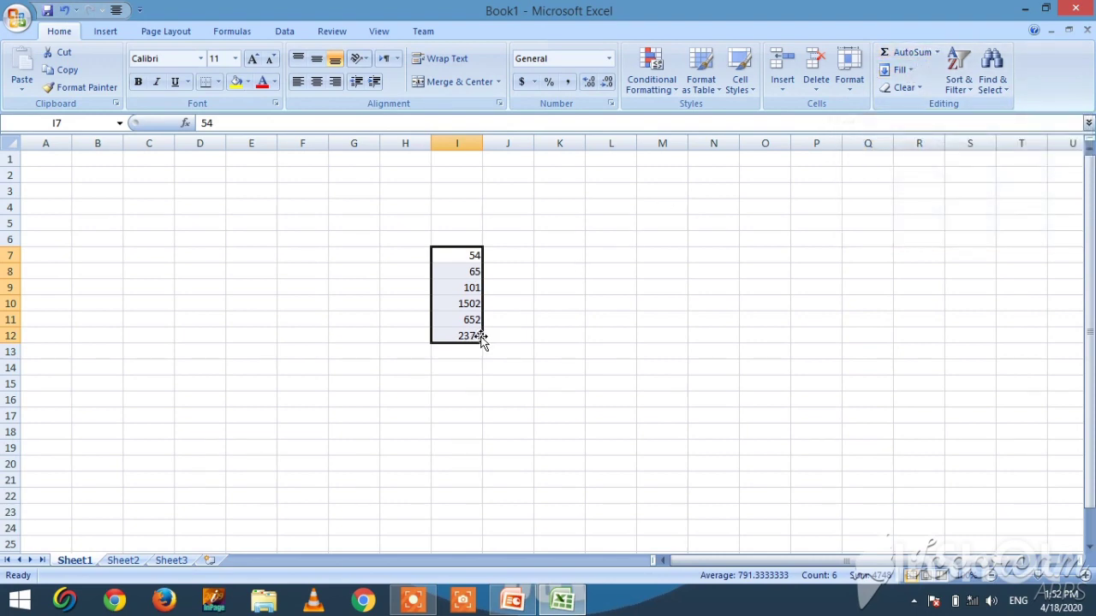
{"action": "left_click", "coordinate": [516, 339]}
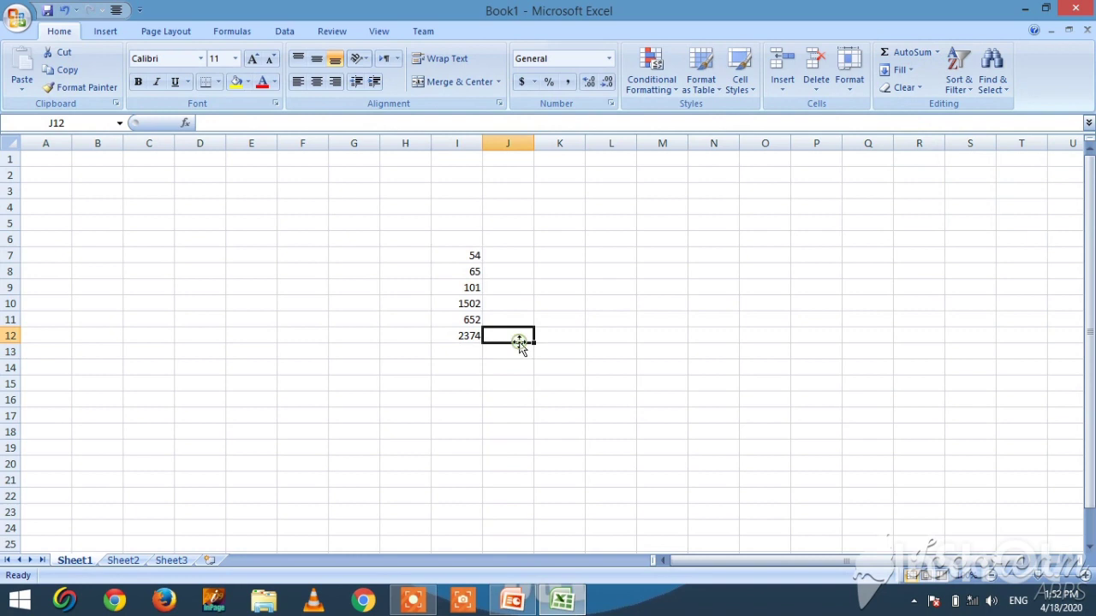
- Change the first value in I7 to 65 and replace that with 101 to test the column total
{"action": "left_click", "coordinate": [465, 252]}
{"action": "type", "text": "65"}
{"action": "left_click", "coordinate": [464, 252]}
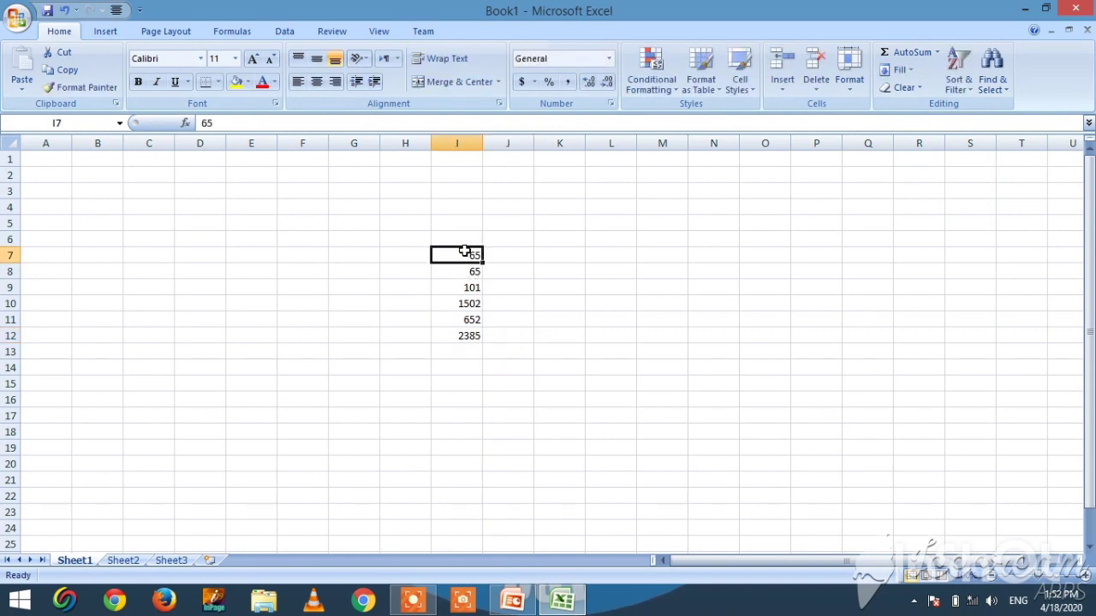
{"action": "type", "text": "101"}
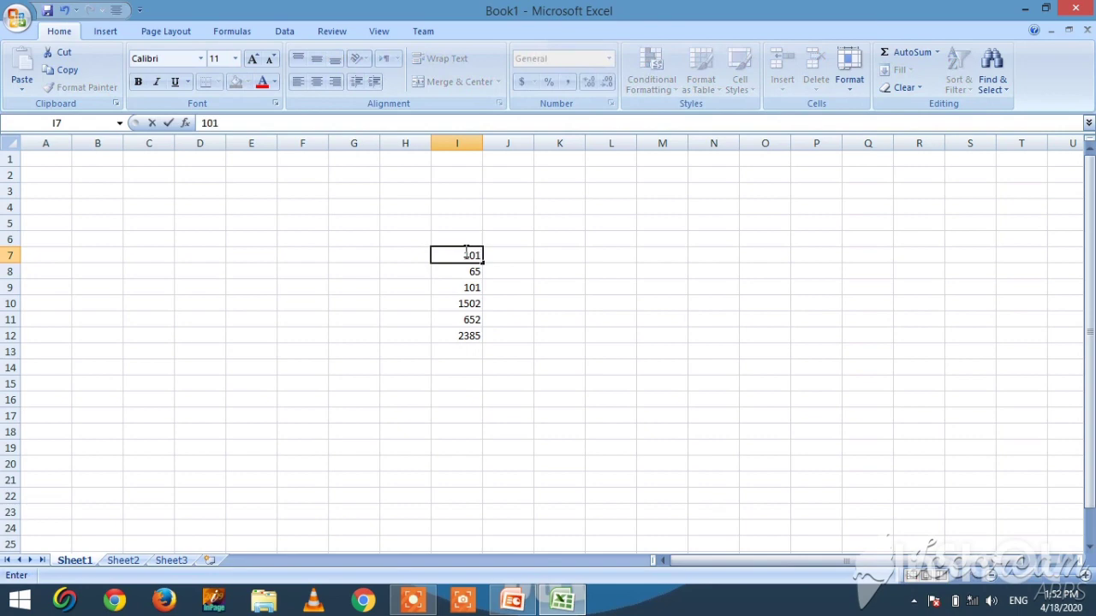
{"action": "key", "text": "Return"}
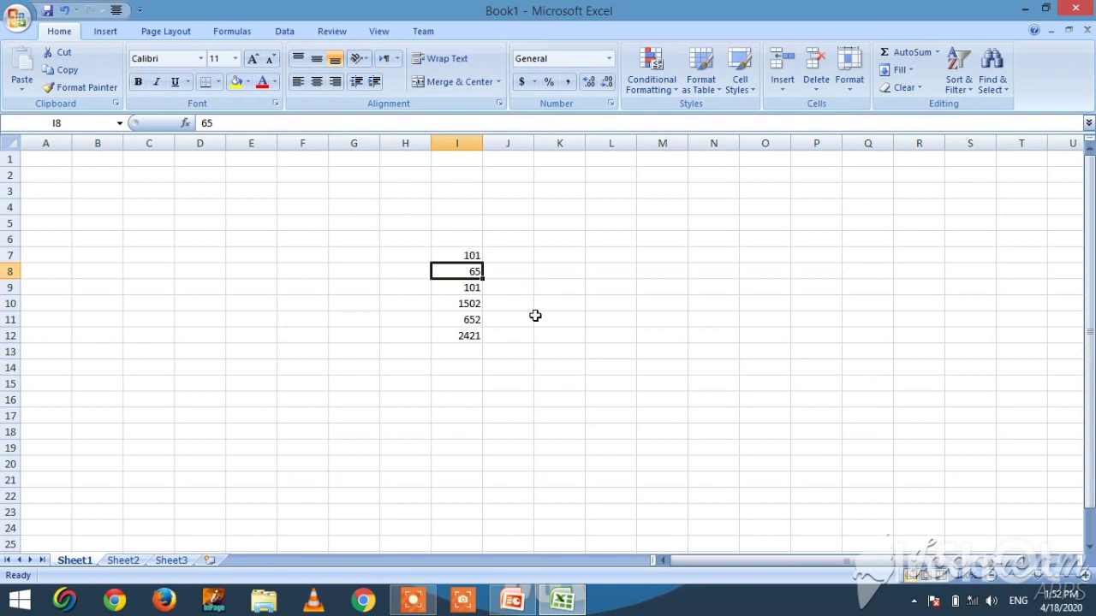
- Enter the numbers 1002, 201 and 321 across row 7 in cells J7 to L7
{"action": "left_click", "coordinate": [510, 257]}
{"action": "type", "text": "1002"}
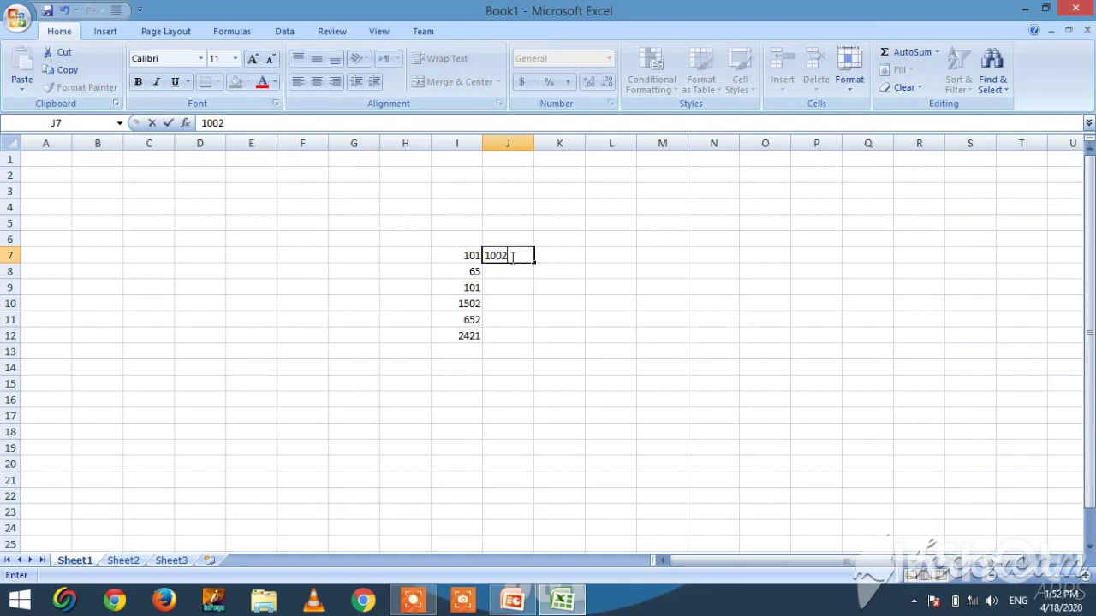
{"action": "key", "text": "Tab"}
{"action": "type", "text": "201"}
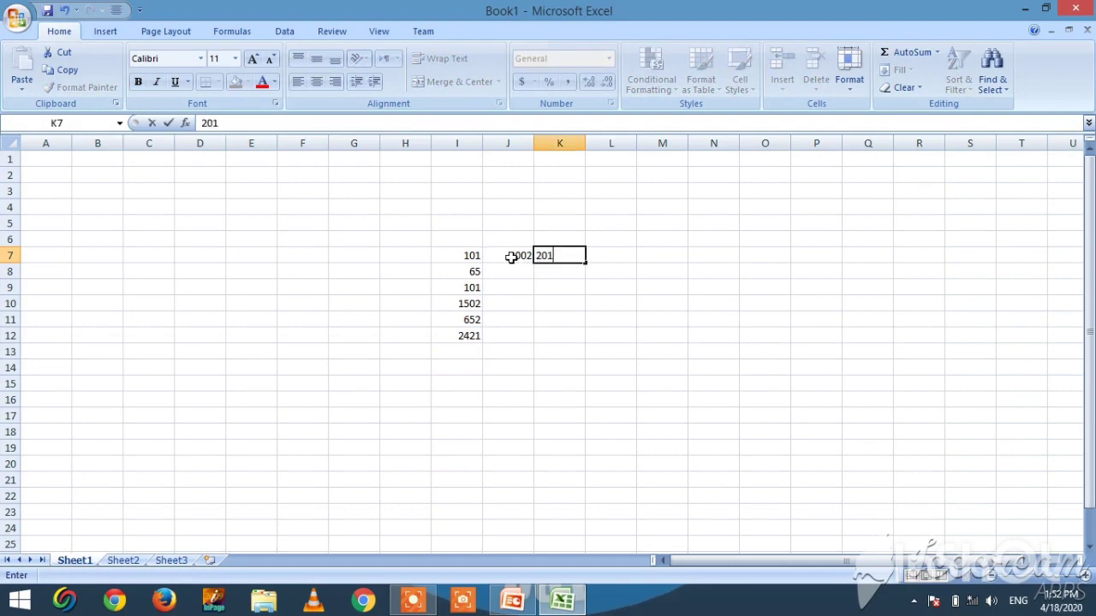
{"action": "key", "text": "Tab"}
{"action": "type", "text": "321"}
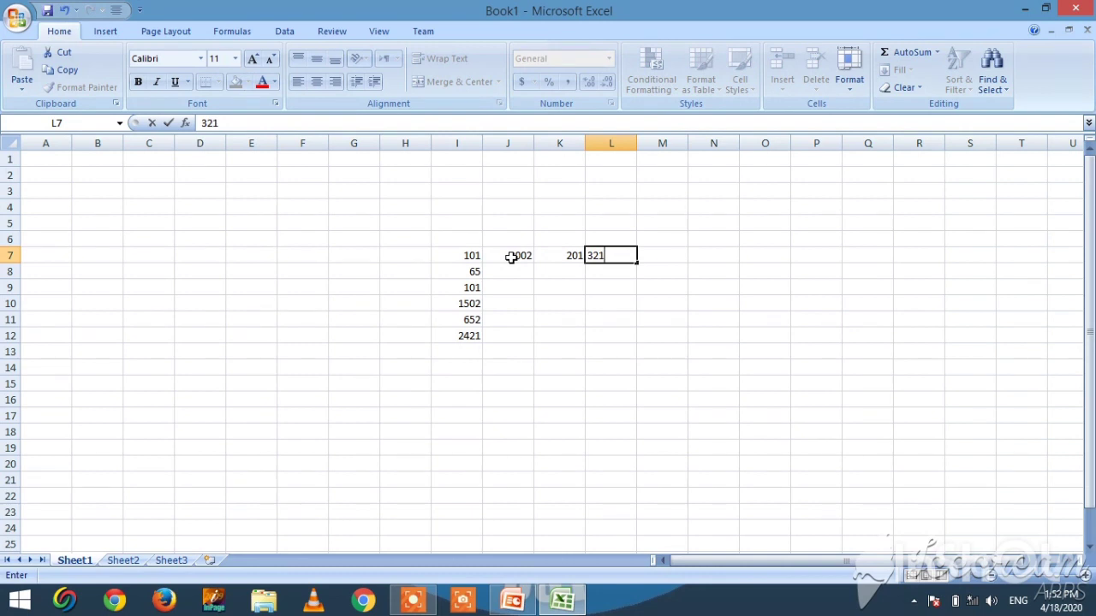
{"action": "key", "text": "Tab"}
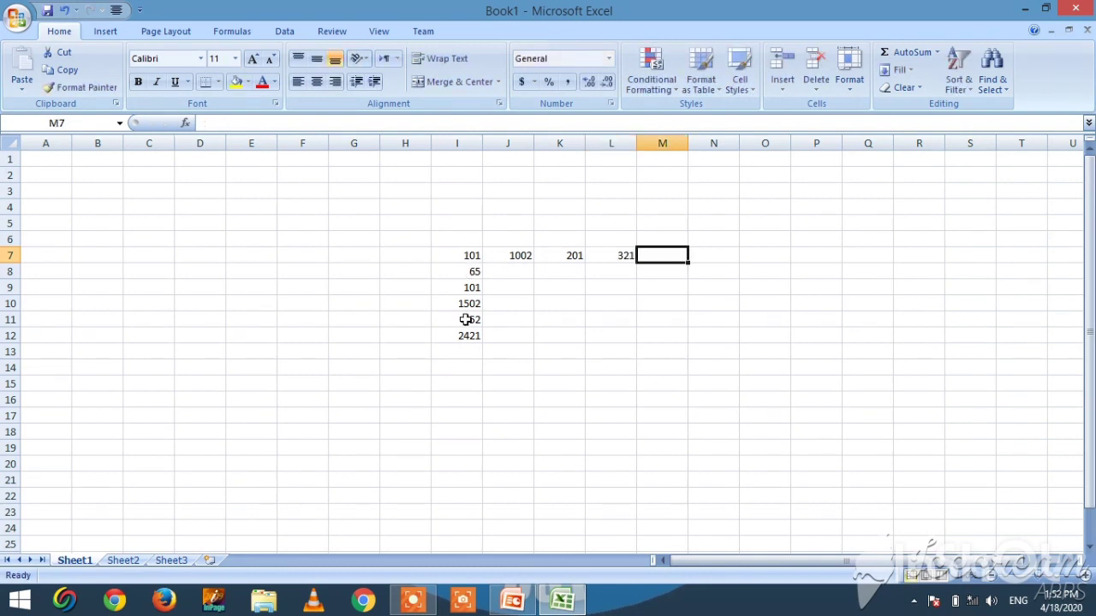
- Add up the row values in I7:L7 with AutoSum, placing the total in M7
{"action": "left_click_drag", "start_coordinate": [460, 255], "coordinate": [624, 257]}
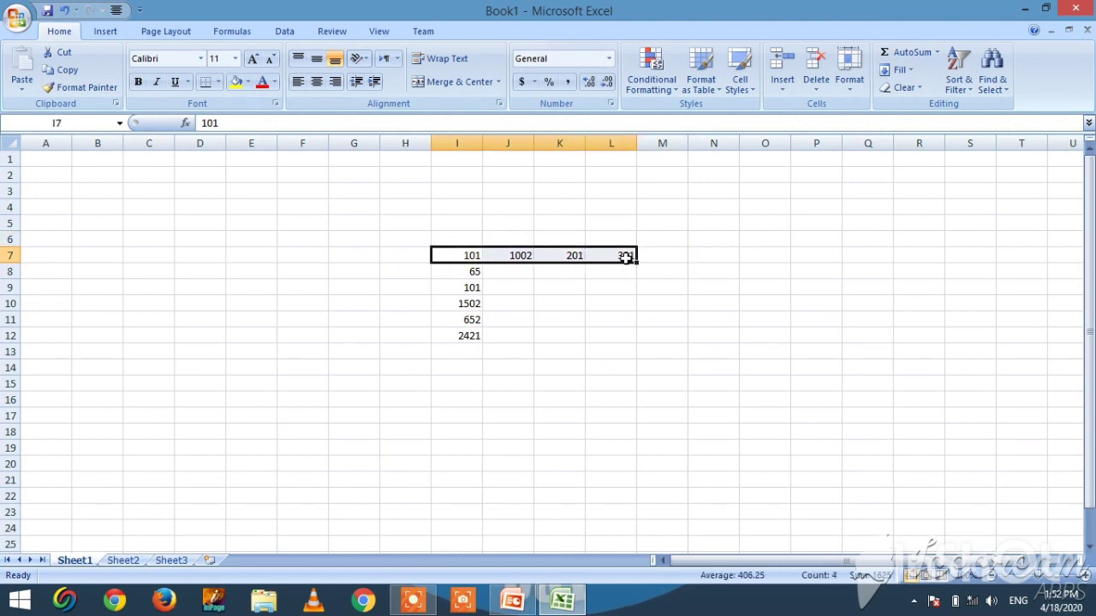
{"action": "left_click", "coordinate": [907, 54]}
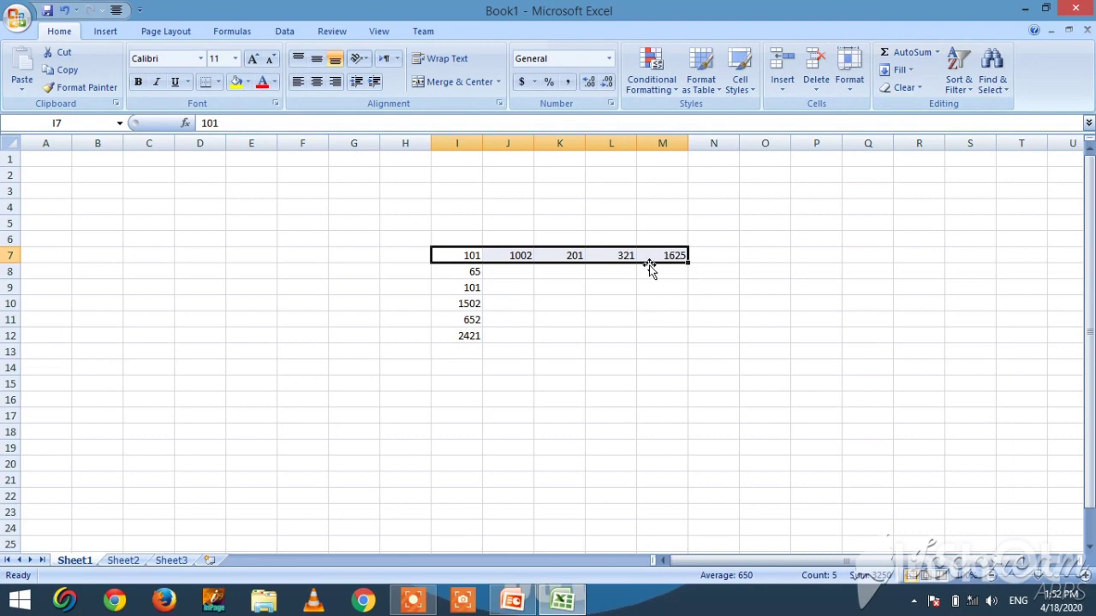
- Change the row values to 101 in J7, 256 in K7 and 156 in L7 to test the row total
{"action": "left_click", "coordinate": [520, 255]}
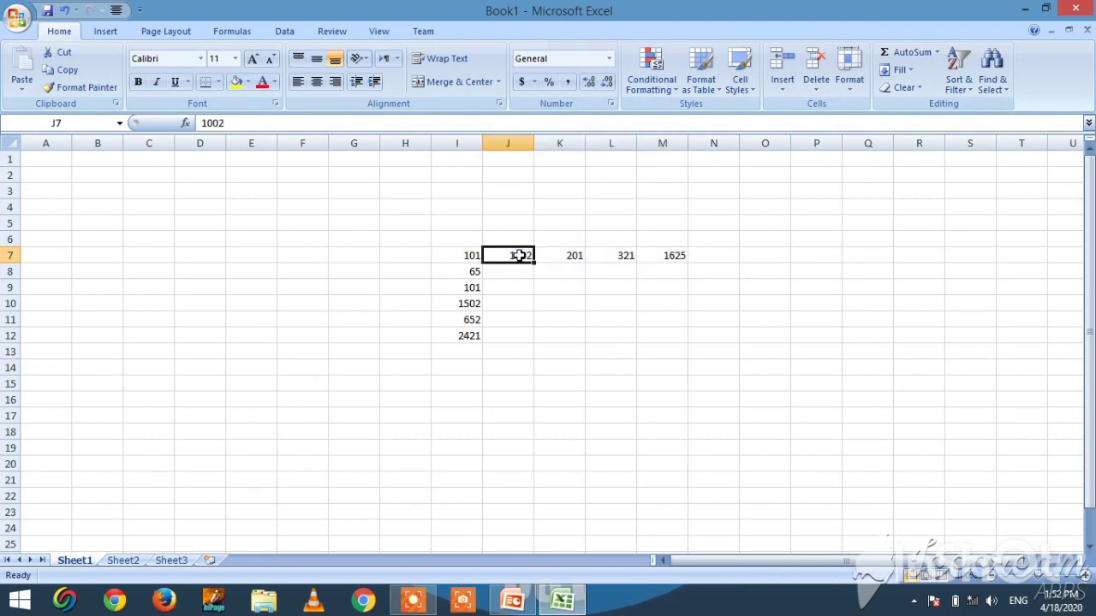
{"action": "type", "text": "101"}
{"action": "key", "text": "Tab"}
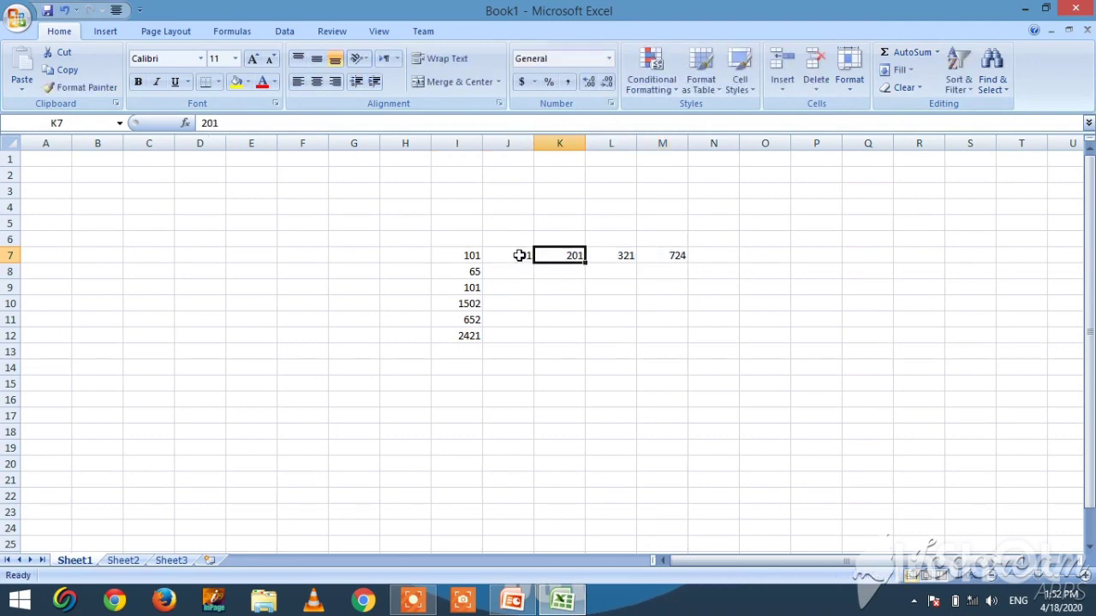
{"action": "type", "text": "256"}
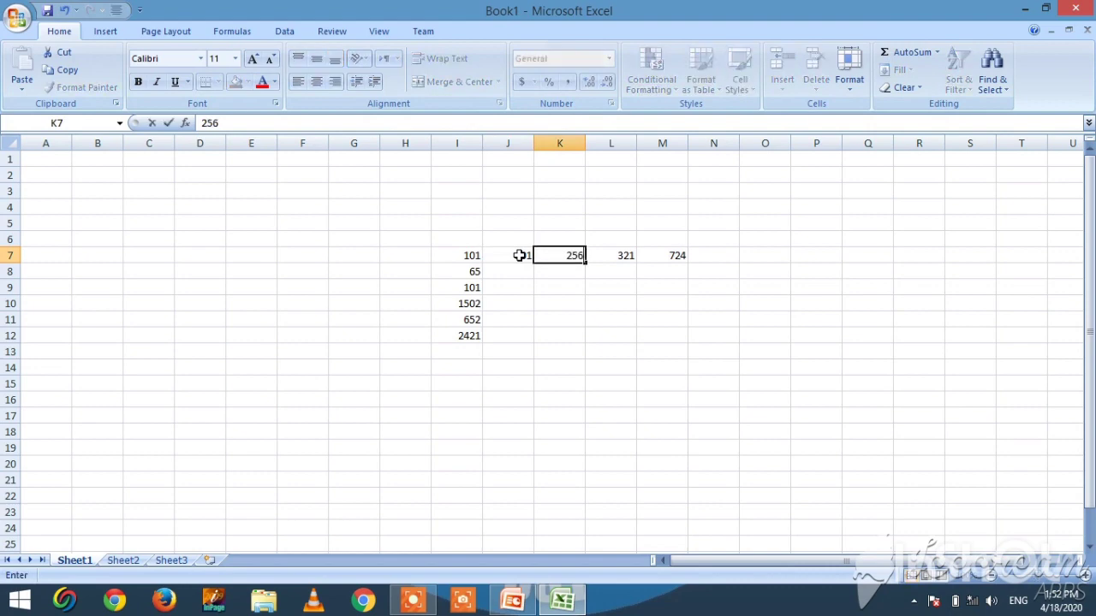
{"action": "key", "text": "Return"}
{"action": "key", "text": "Right"}
{"action": "key", "text": "Up"}
{"action": "type", "text": "156"}
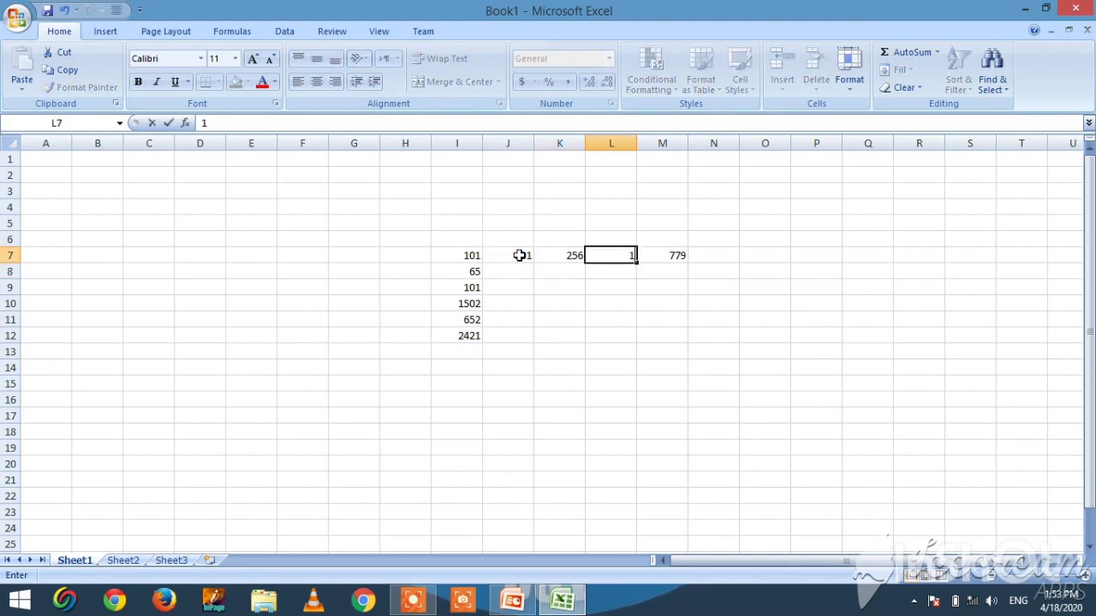
{"action": "key", "text": "Right"}
{"action": "key", "text": "Left"}
{"action": "key", "text": "Left"}
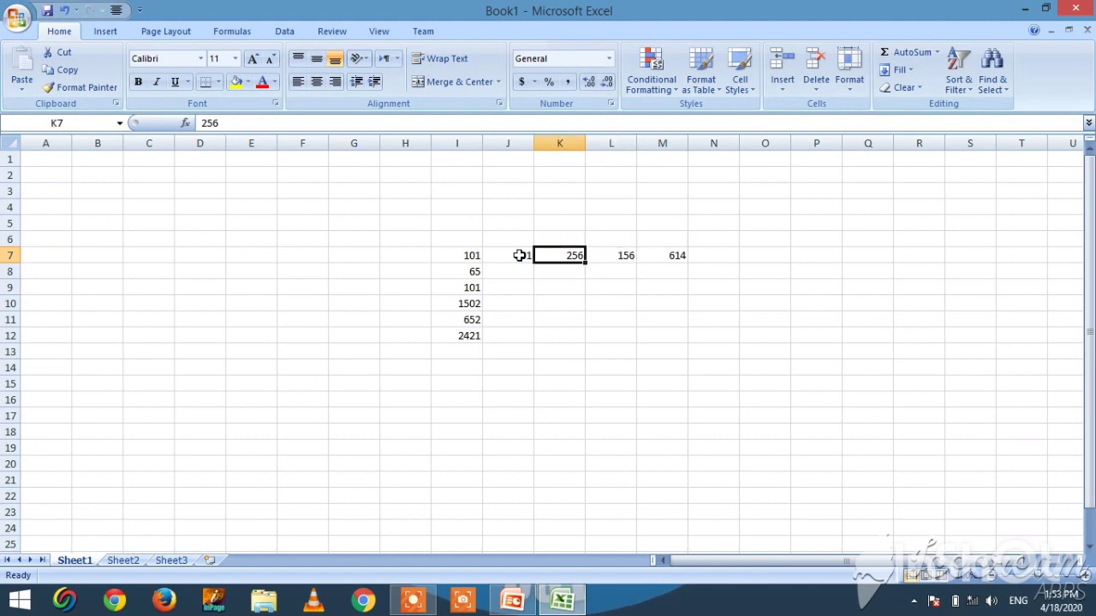
{"action": "key", "text": "Left"}
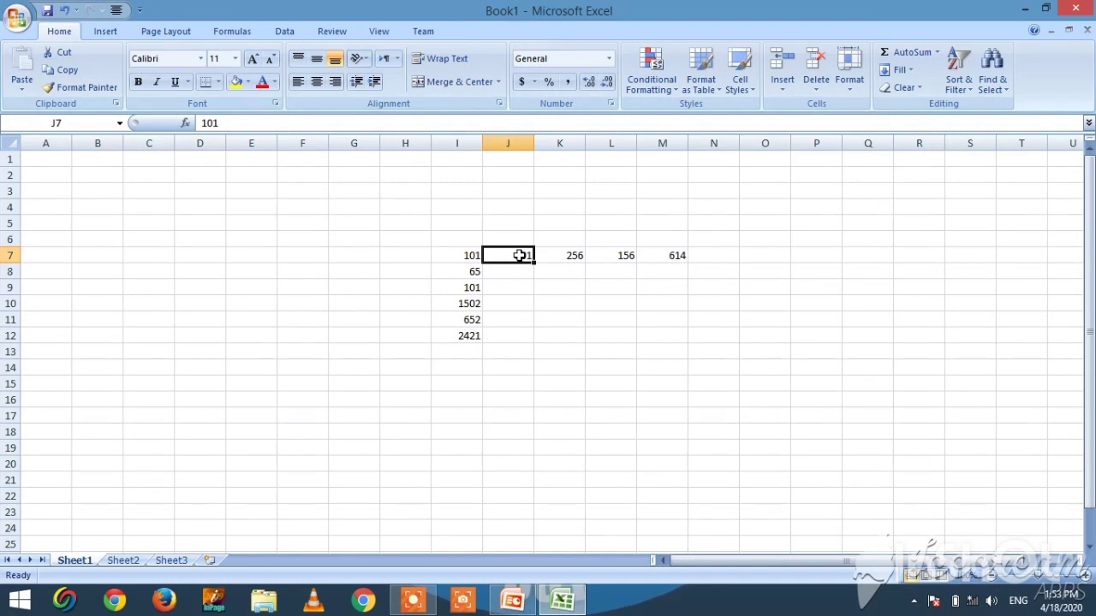
- Calculate the average of column cells I7:I12 with the AutoSum Average function, placing it in I13
{"action": "left_click_drag", "start_coordinate": [454, 255], "coordinate": [456, 332]}
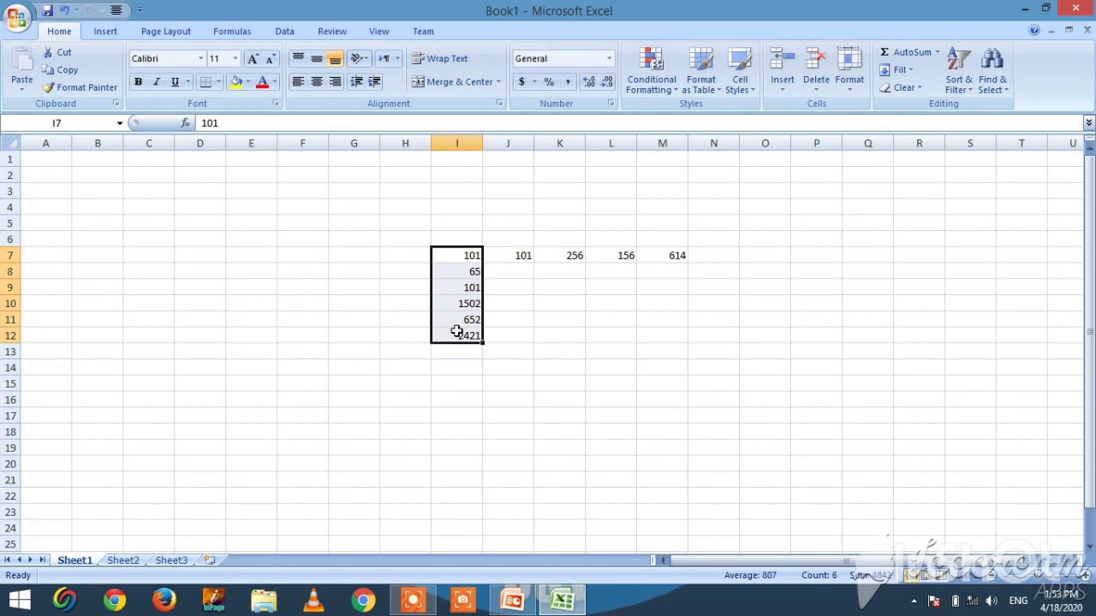
{"action": "left_click", "coordinate": [938, 53]}
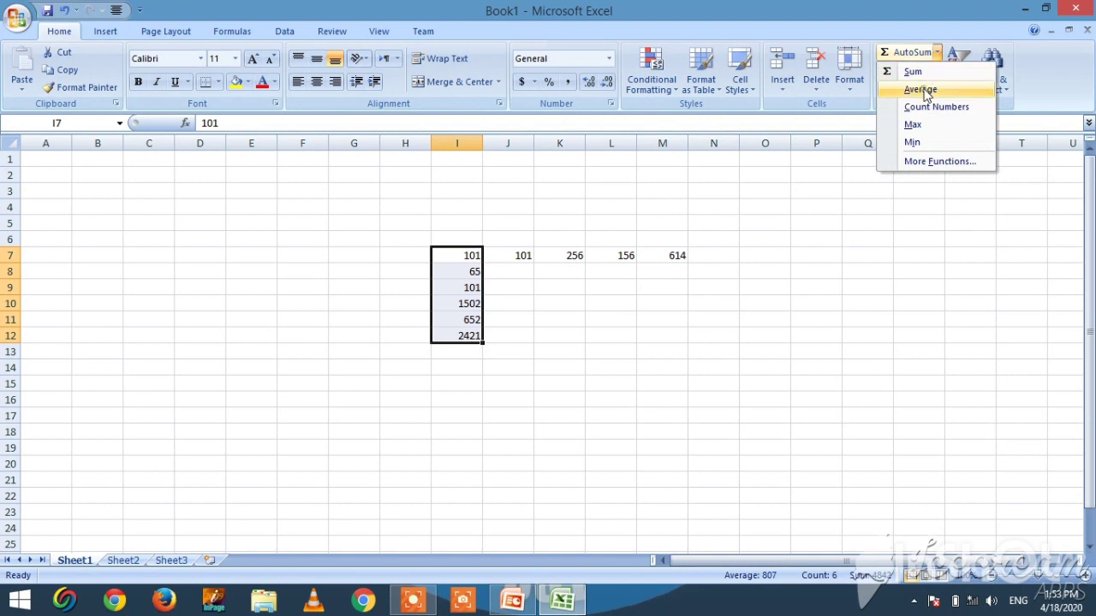
{"action": "left_click", "coordinate": [921, 90]}
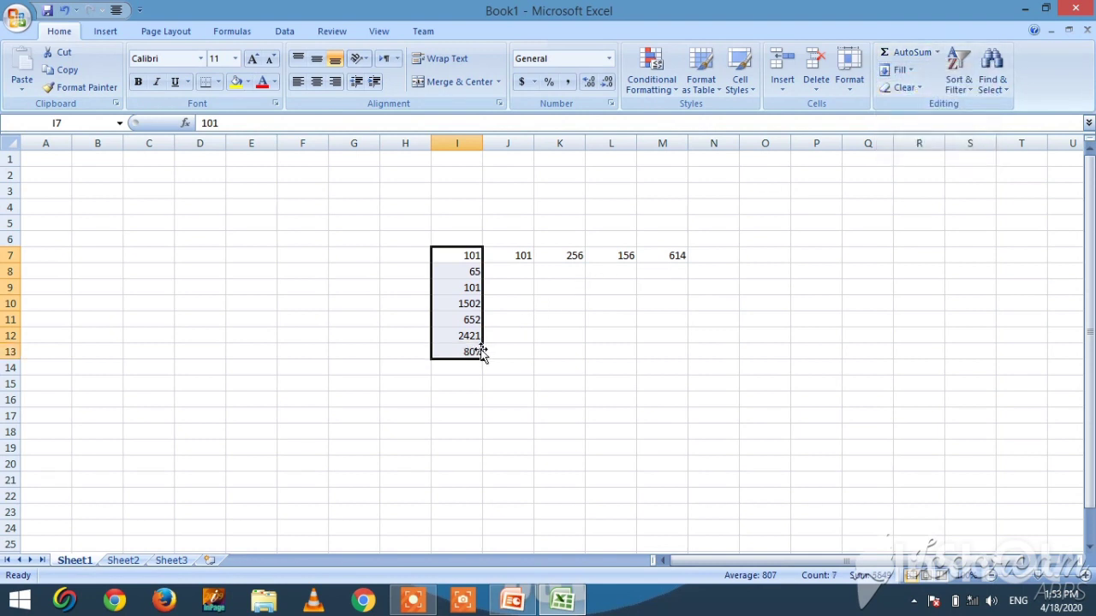
- Calculate the average of row cells I7:M7 with the AutoSum Average function, placing it in N7
{"action": "left_click", "coordinate": [459, 255]}
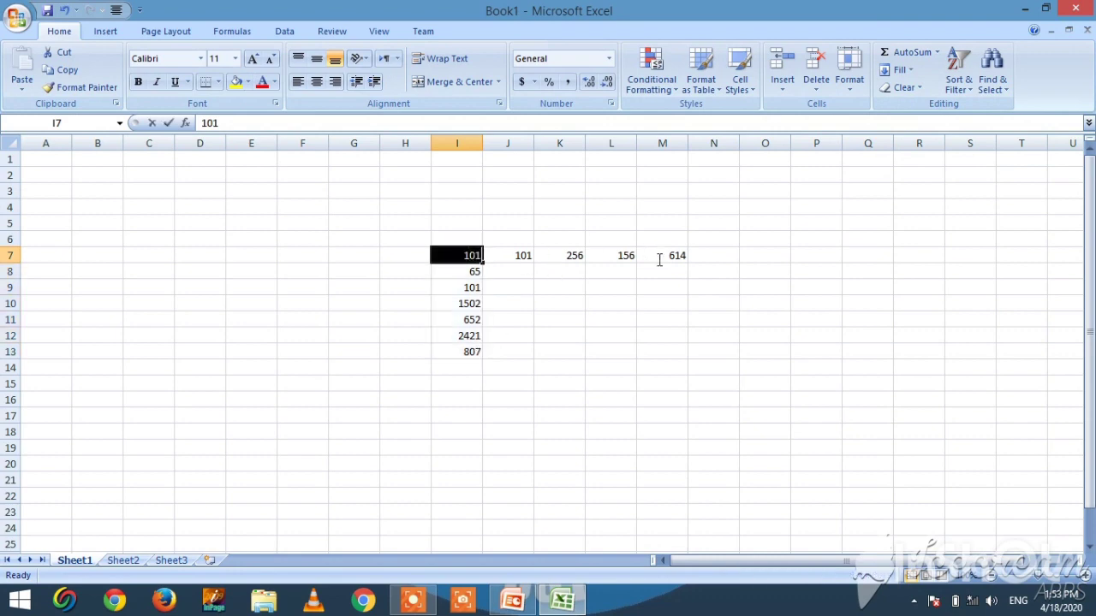
{"action": "left_click", "coordinate": [642, 287]}
{"action": "left_click_drag", "start_coordinate": [449, 262], "coordinate": [676, 255]}
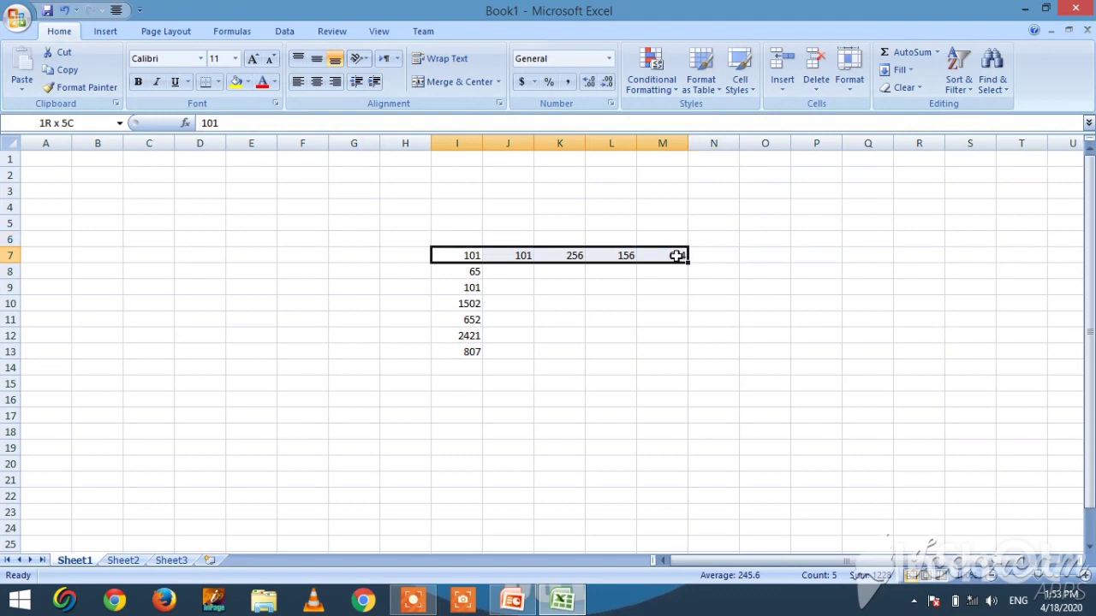
{"action": "left_click", "coordinate": [938, 52]}
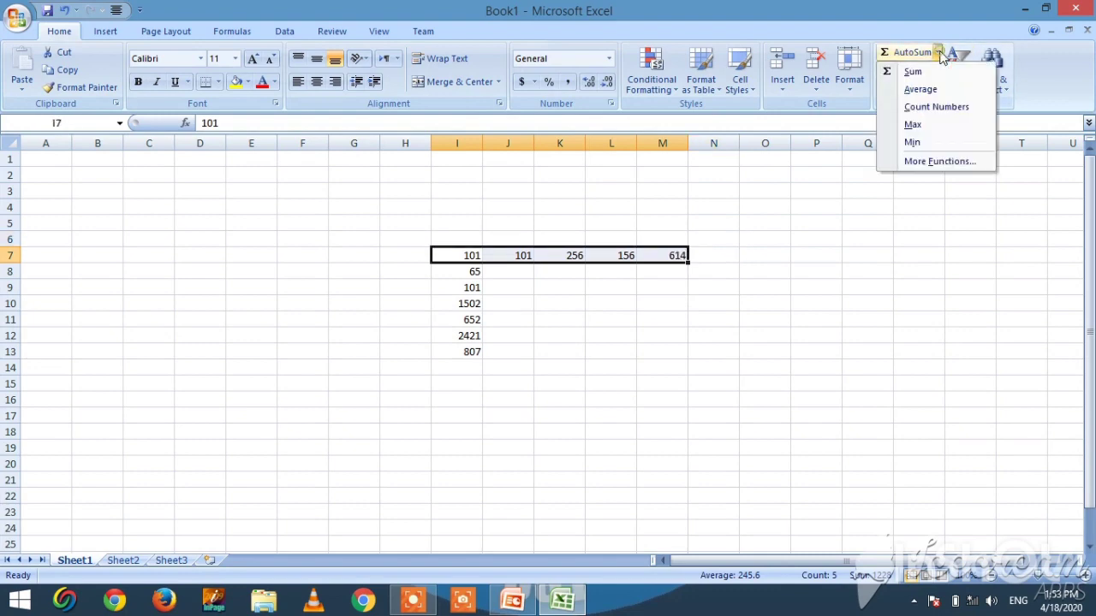
{"action": "left_click", "coordinate": [924, 90]}
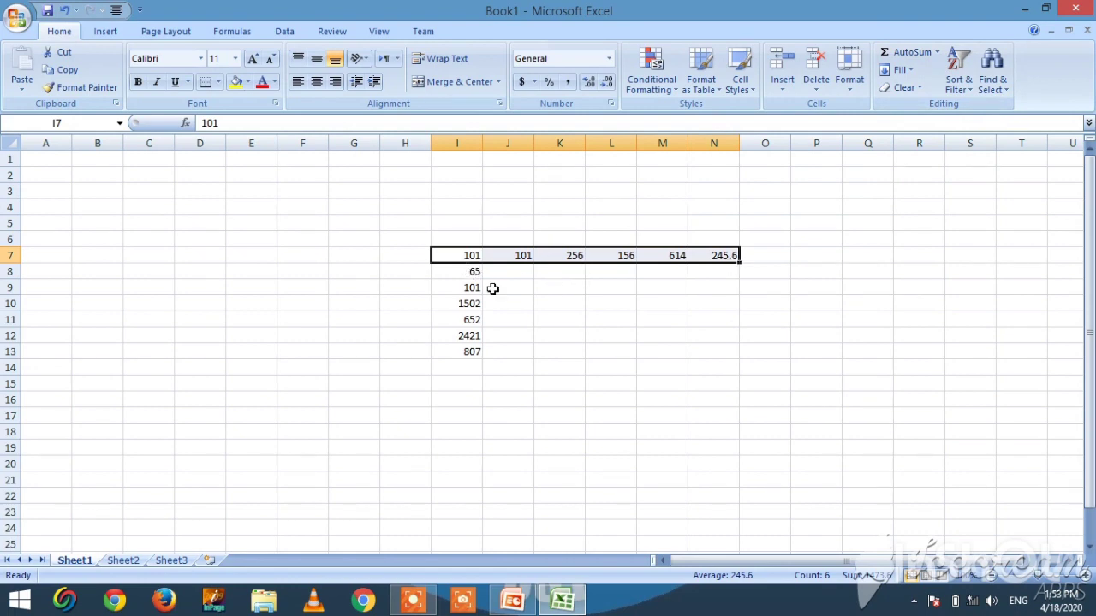
- Count the numbers in column cells I7:I13 with the AutoSum Count Numbers function, placing the result in I14, and undo it
{"action": "left_click", "coordinate": [525, 309]}
{"action": "left_click_drag", "start_coordinate": [470, 256], "coordinate": [456, 352]}
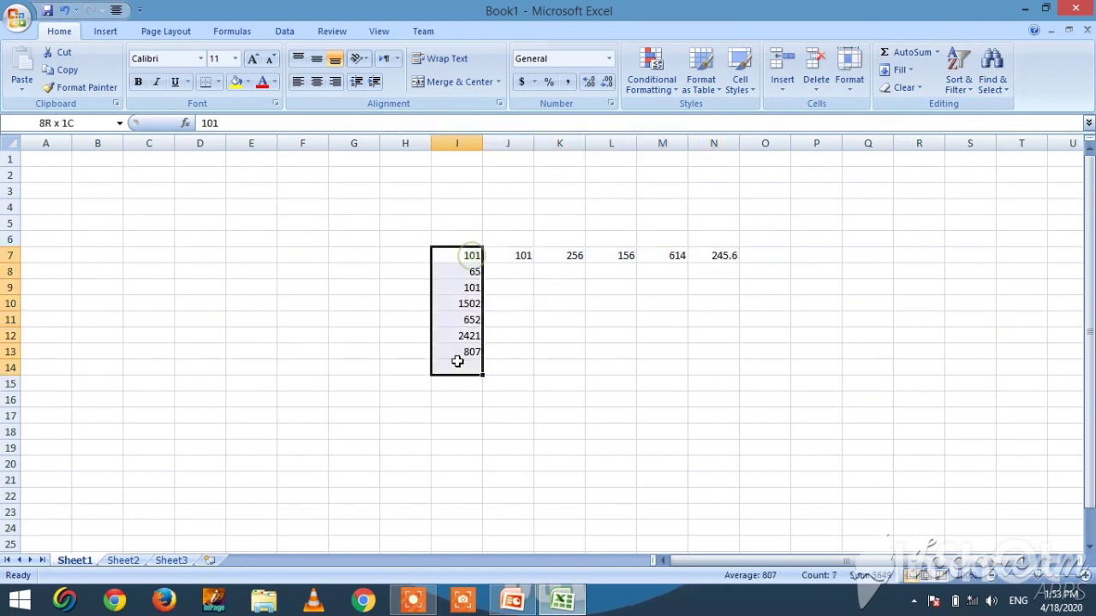
{"action": "left_click", "coordinate": [937, 53]}
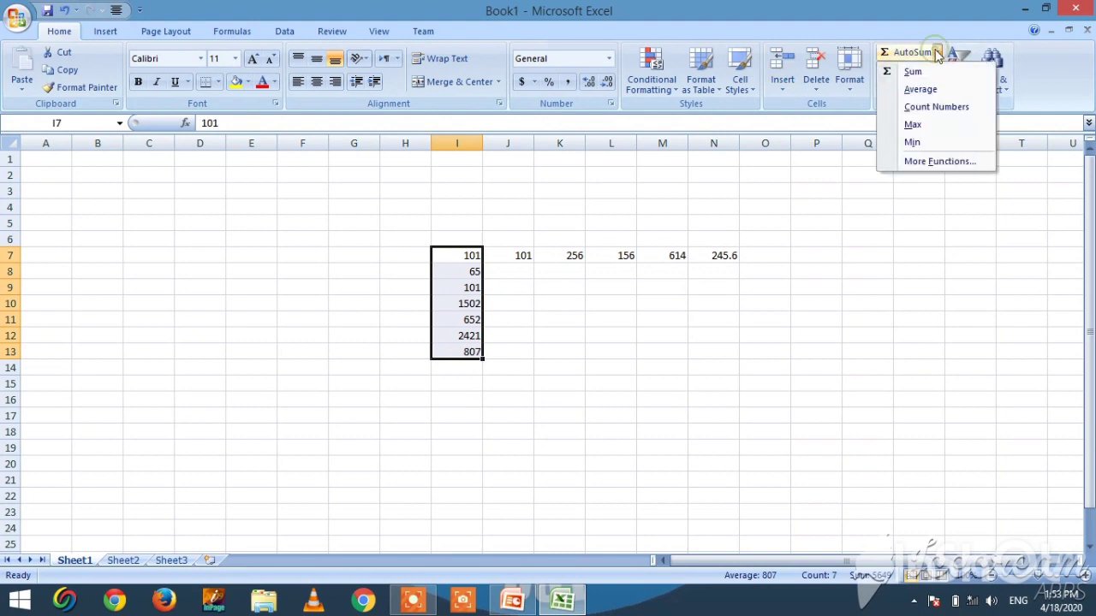
{"action": "left_click", "coordinate": [926, 110]}
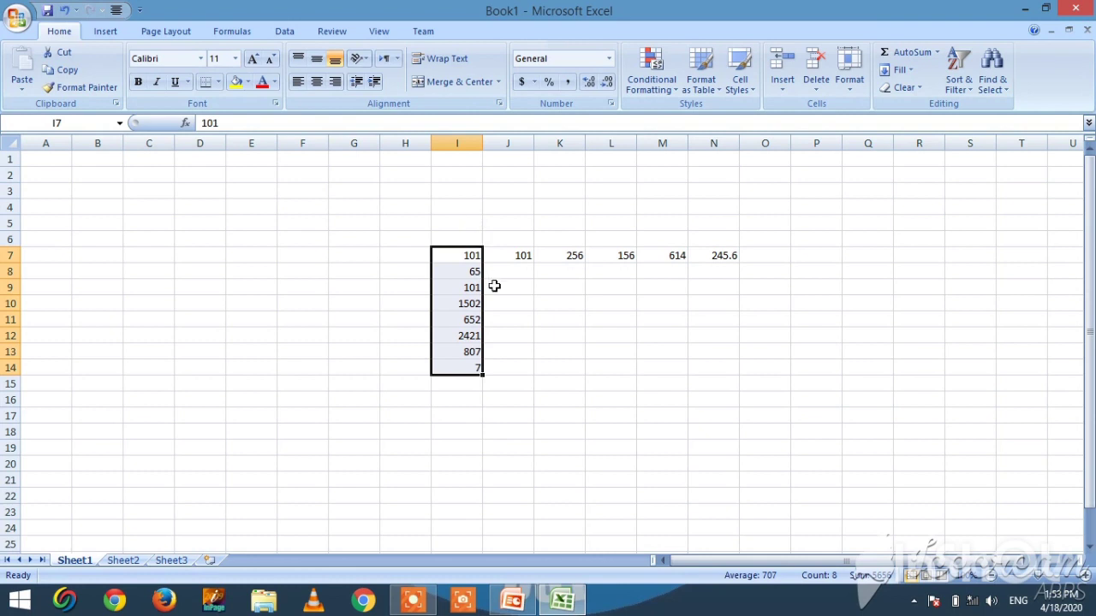
{"action": "key", "text": "shift+Up"}
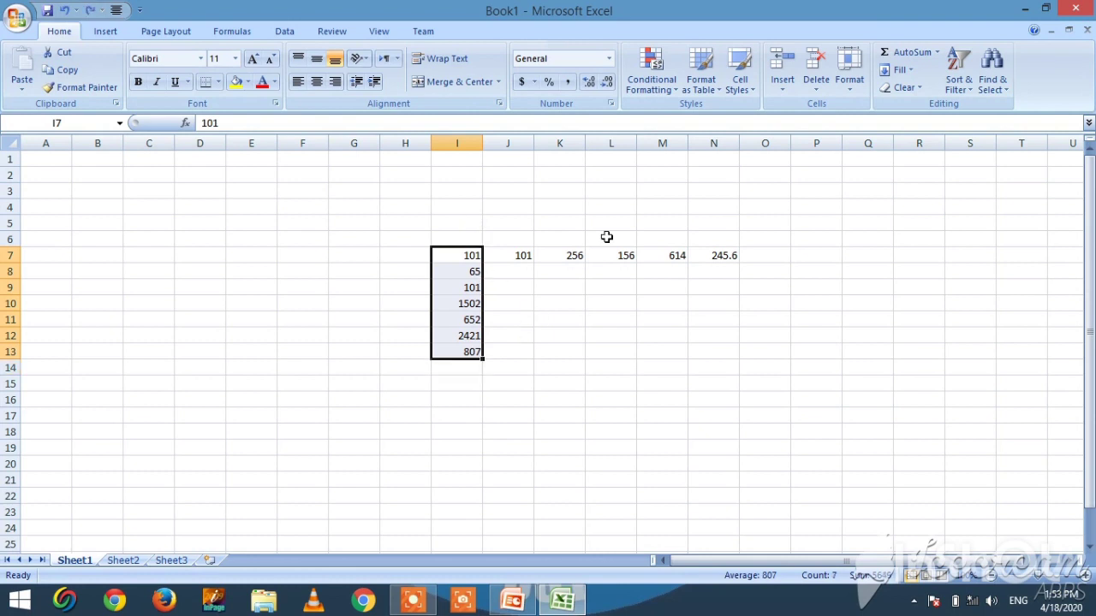
- Find the largest value in I7:I13 with the AutoSum Max function, placing it in I14, and undo it
{"action": "left_click", "coordinate": [936, 53]}
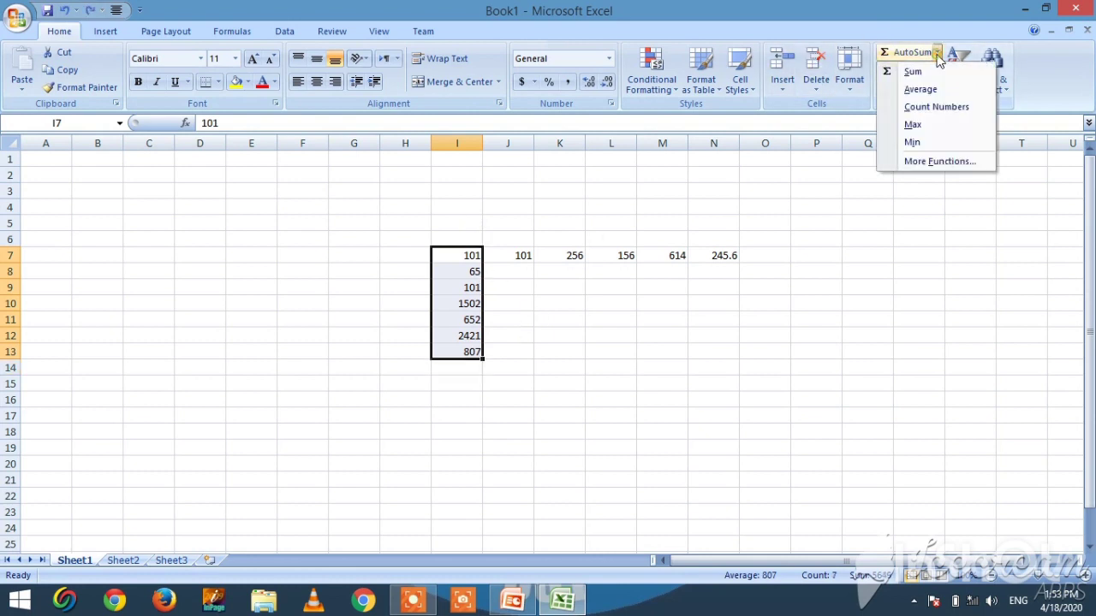
{"action": "left_click", "coordinate": [927, 129]}
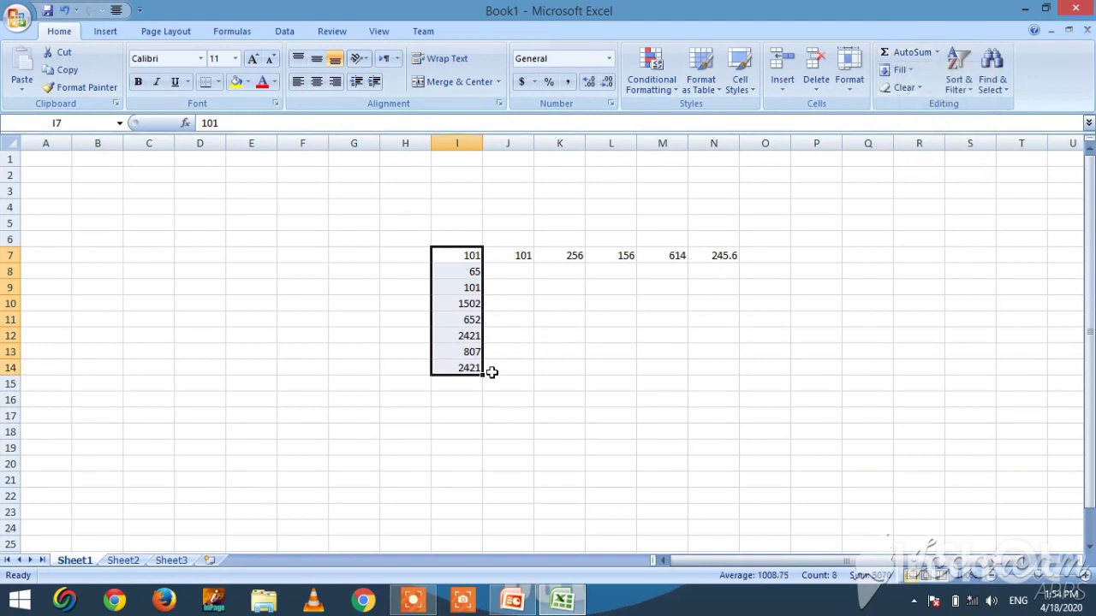
{"action": "key", "text": "ctrl+z"}
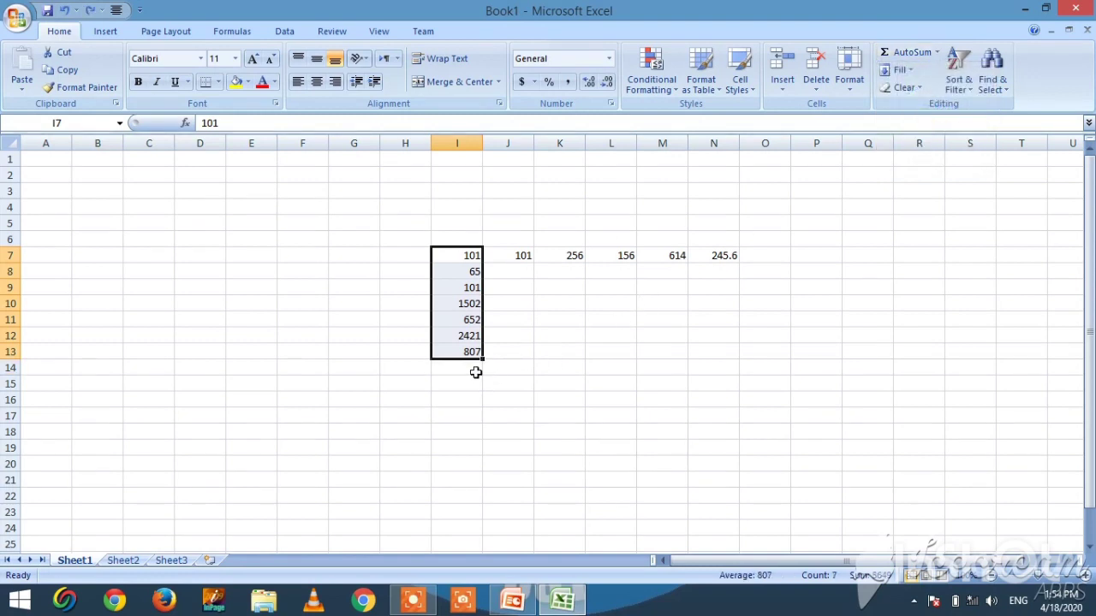
- Try the AutoSum Min function on I7:I14, placing the result in I15, and undo the results in I14 and I15
{"action": "left_click", "coordinate": [938, 52]}
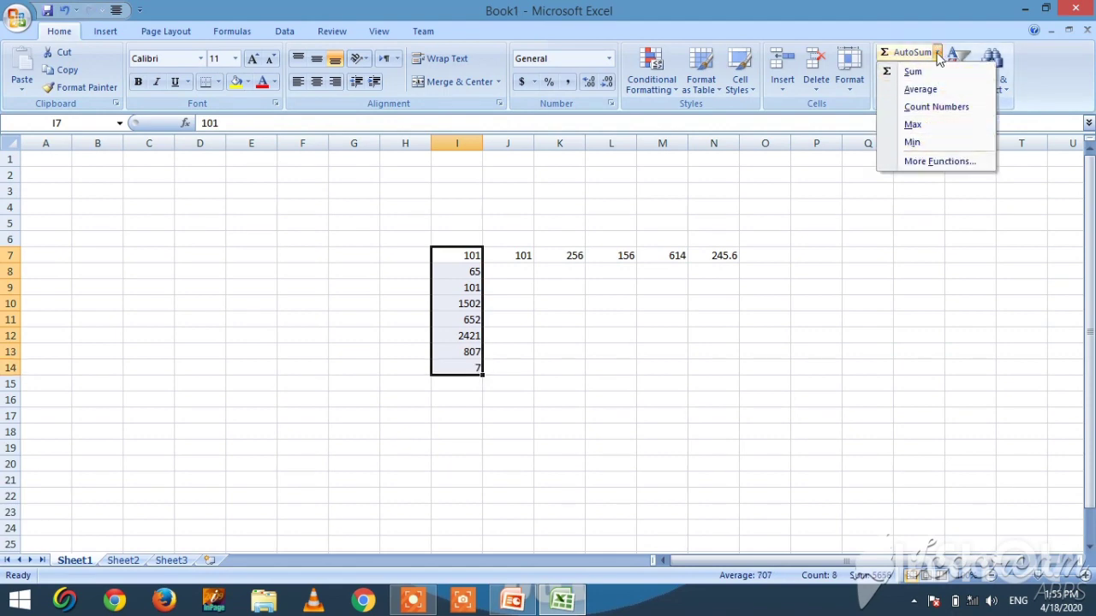
{"action": "left_click", "coordinate": [912, 142]}
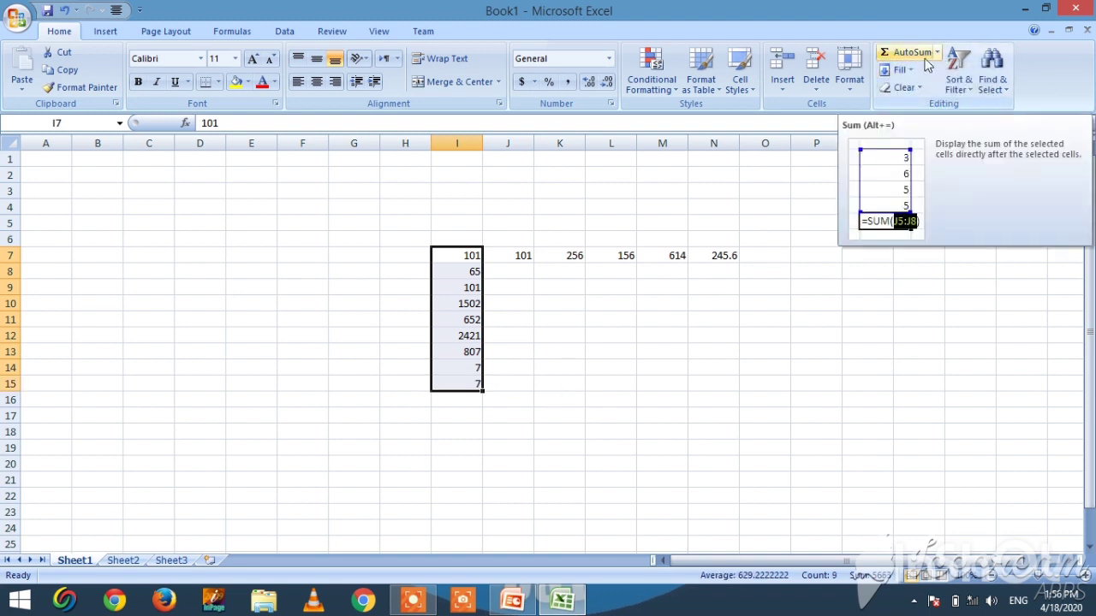
{"action": "key", "text": "ctrl+z"}
{"action": "key", "text": "ctrl+z"}
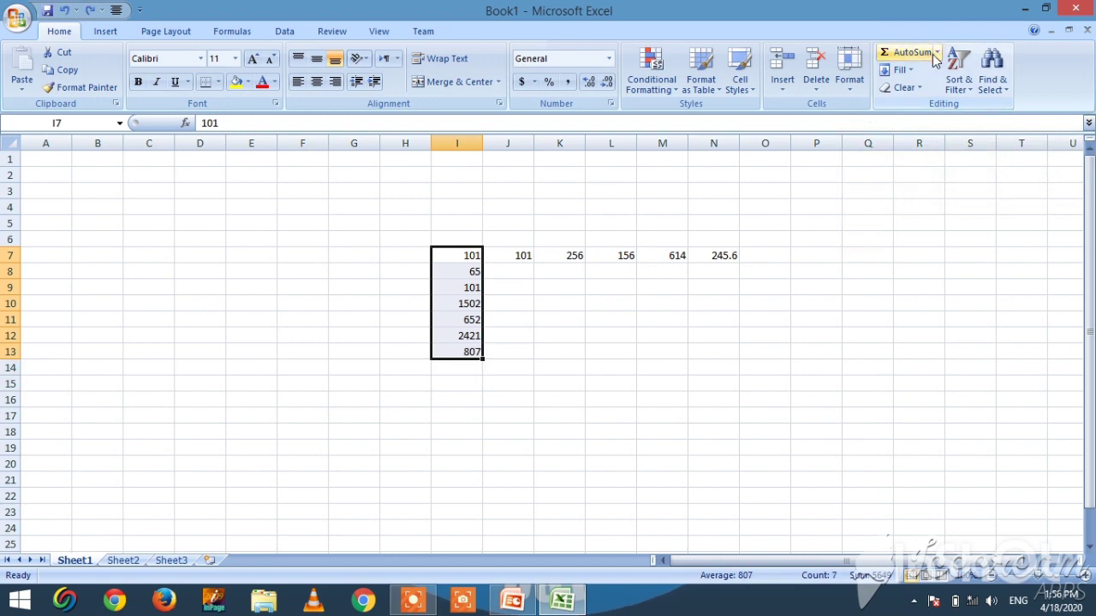
- Place the average of I7:I13 in I14 and the minimum of I7:I14 in I15 with AutoSum functions
{"action": "left_click", "coordinate": [933, 55]}
{"action": "left_click", "coordinate": [937, 53]}
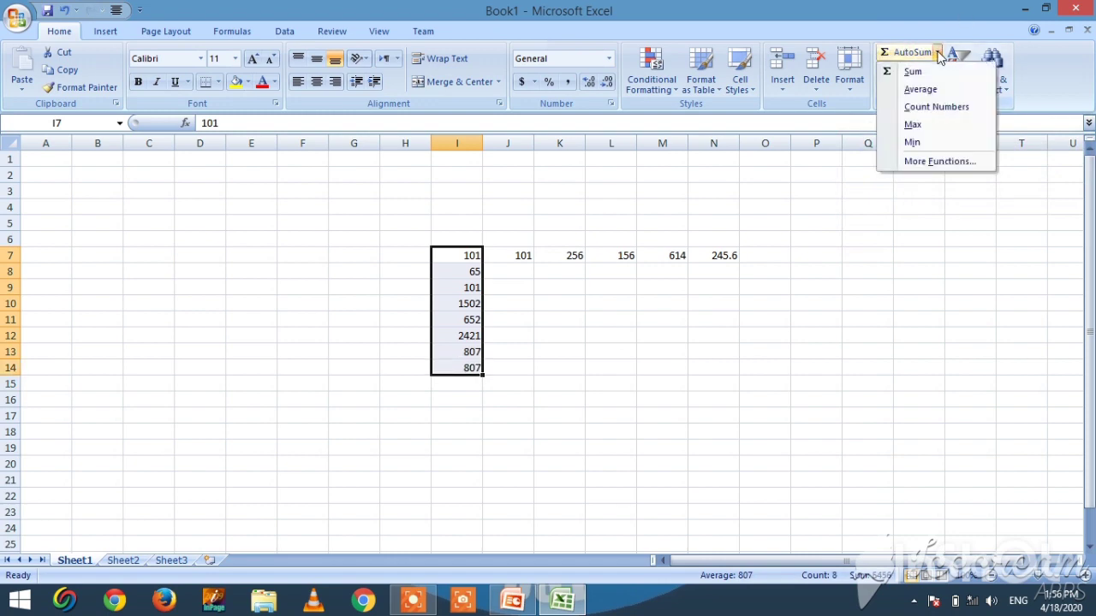
{"action": "left_click", "coordinate": [920, 139]}
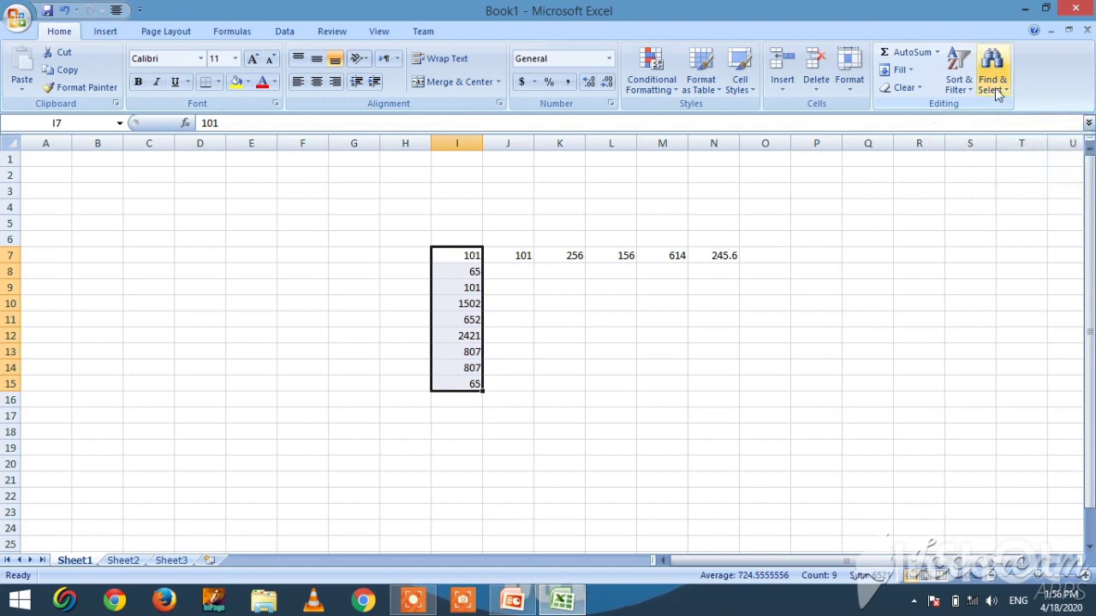
- Build a three-row list in F7:G9 with the numbers 1 to 3 in column F and a person's first name beside each in column G
{"action": "left_click", "coordinate": [305, 252]}
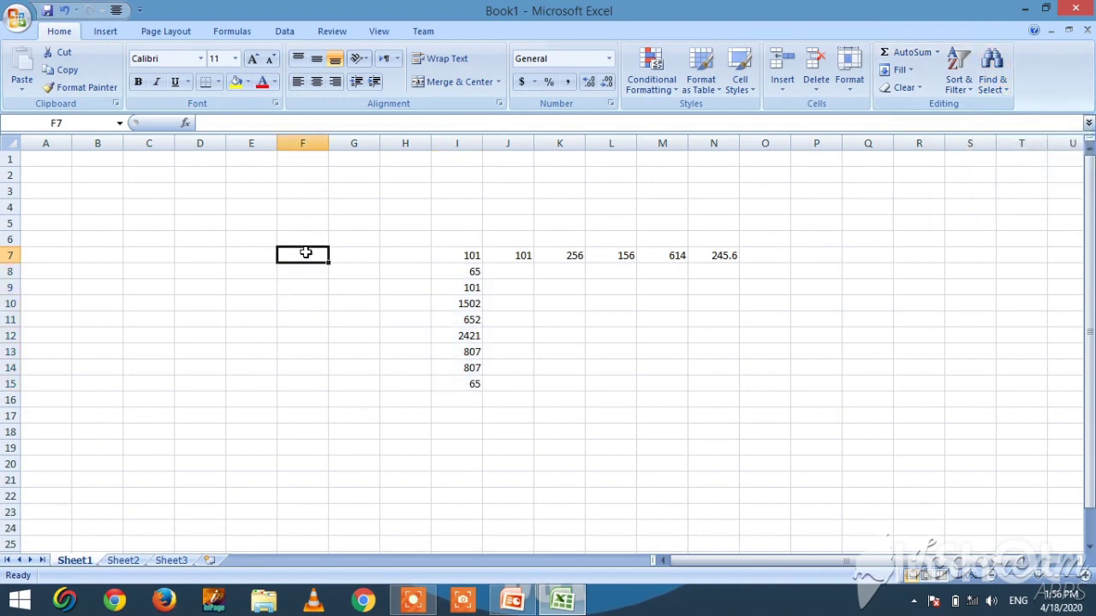
{"action": "type", "text": "1"}
{"action": "key", "text": "Tab"}
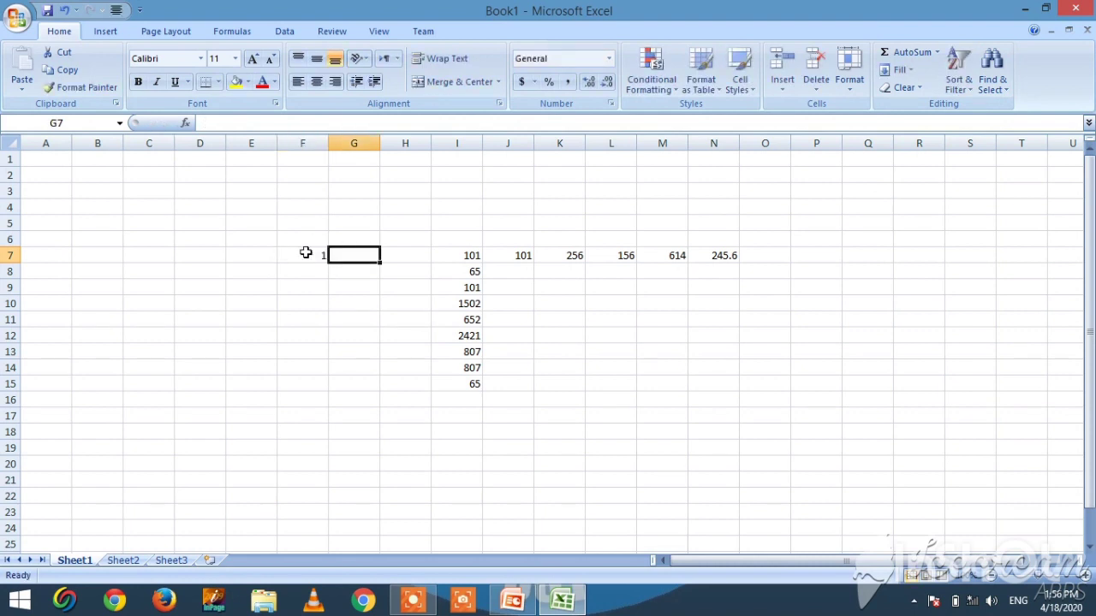
{"action": "type", "text": "ali"}
{"action": "key", "text": "Return"}
{"action": "key", "text": "Left"}
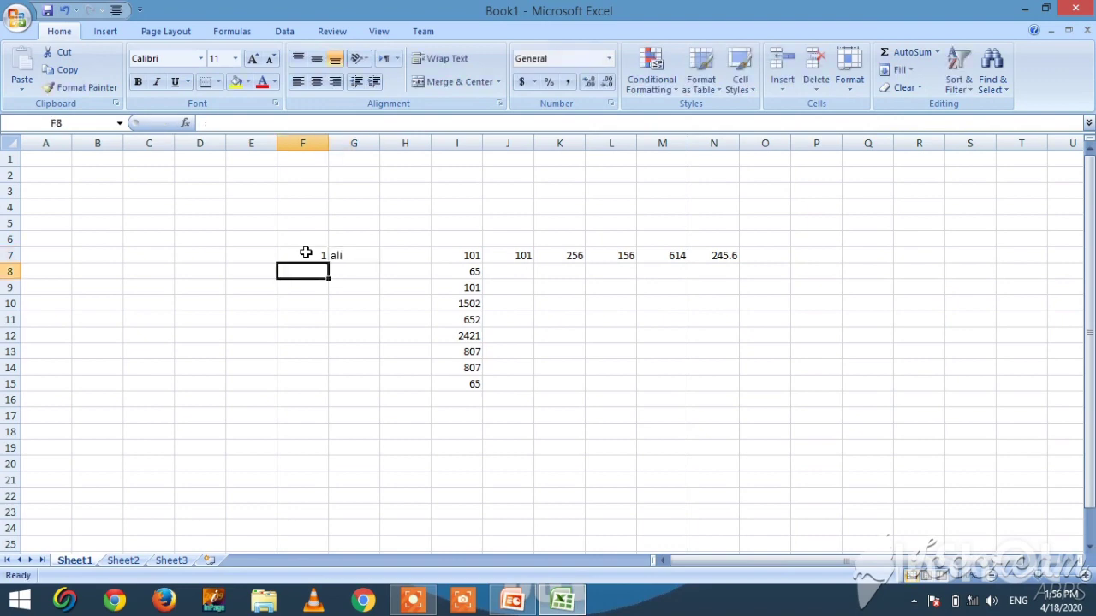
{"action": "type", "text": "2"}
{"action": "key", "text": "Tab"}
{"action": "type", "text": "madiha"}
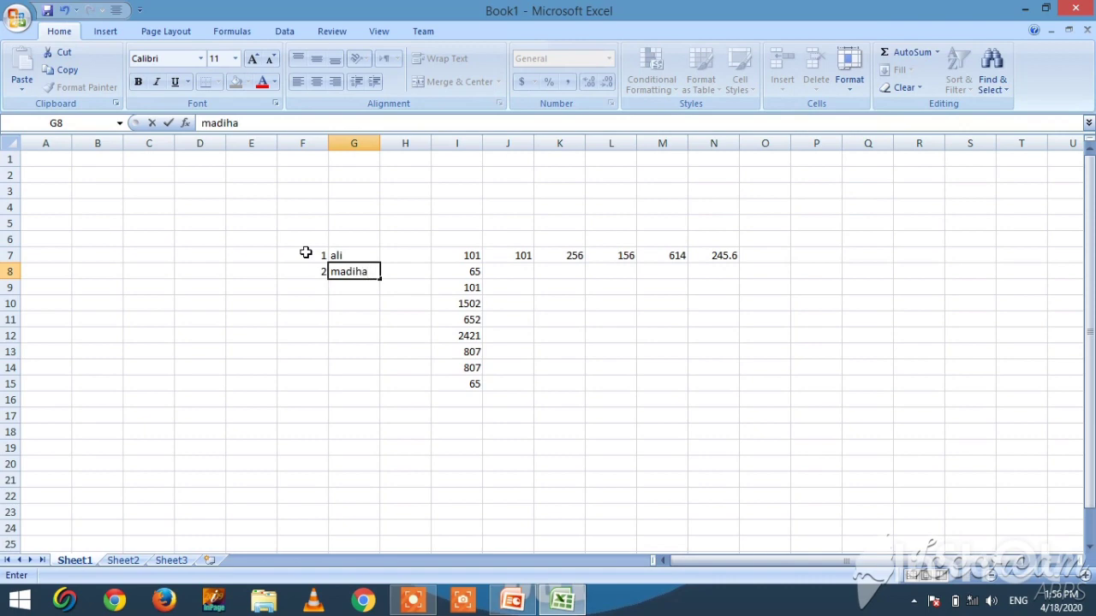
{"action": "key", "text": "Return"}
{"action": "key", "text": "Left"}
{"action": "type", "text": "3"}
{"action": "key", "text": "Tab"}
{"action": "type", "text": "khalid"}
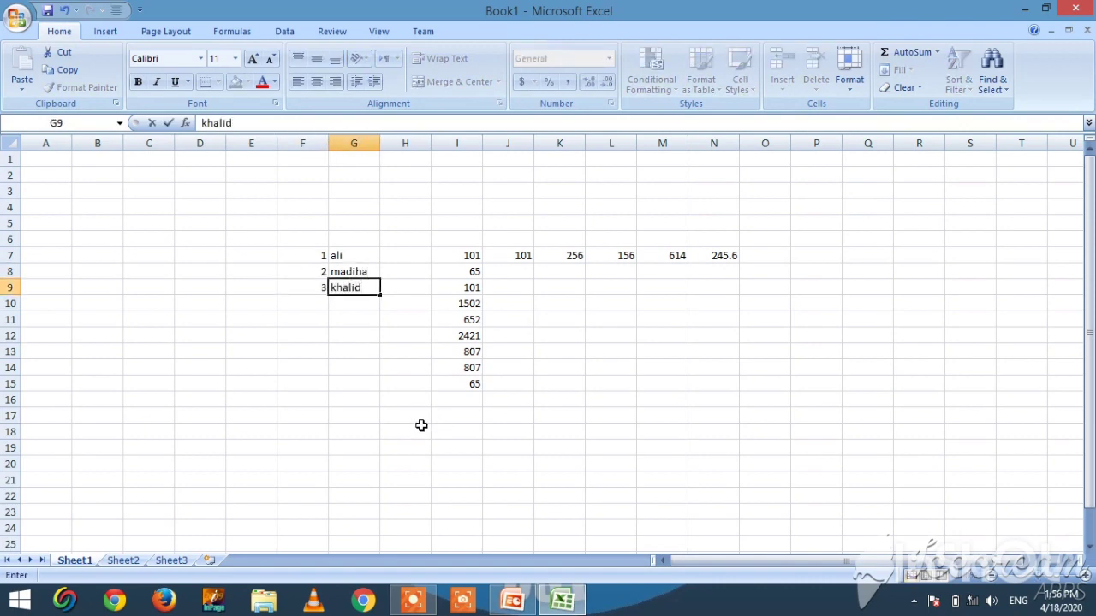
{"action": "left_click", "coordinate": [421, 425]}
- Search the F7:G9 list for the first name in G7 with Find, and repeat the search from other cells
{"action": "left_click_drag", "start_coordinate": [320, 255], "coordinate": [351, 286]}
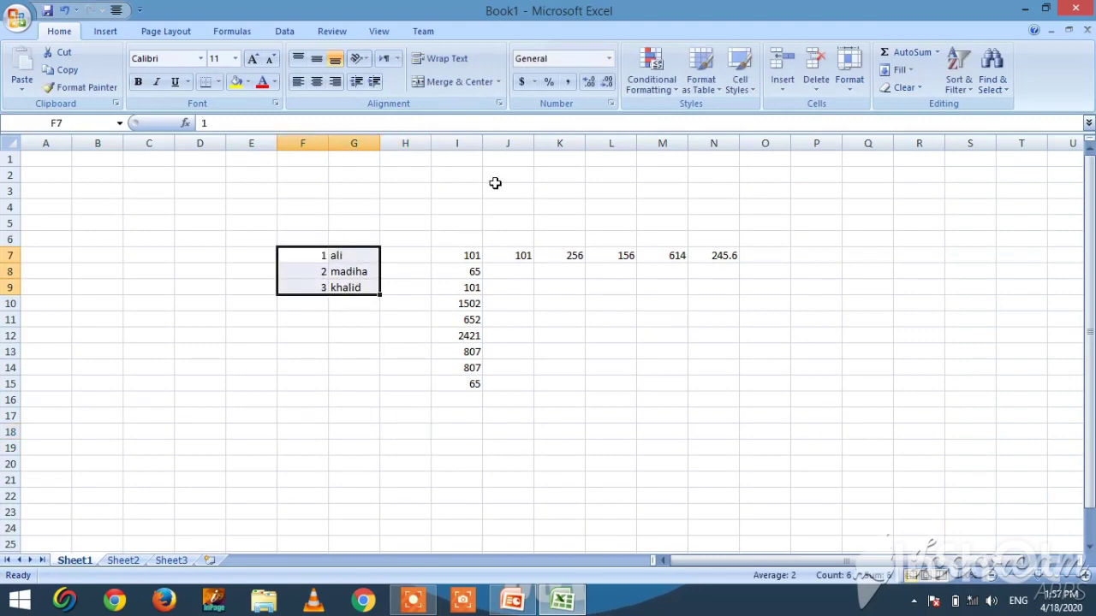
{"action": "left_click", "coordinate": [992, 86]}
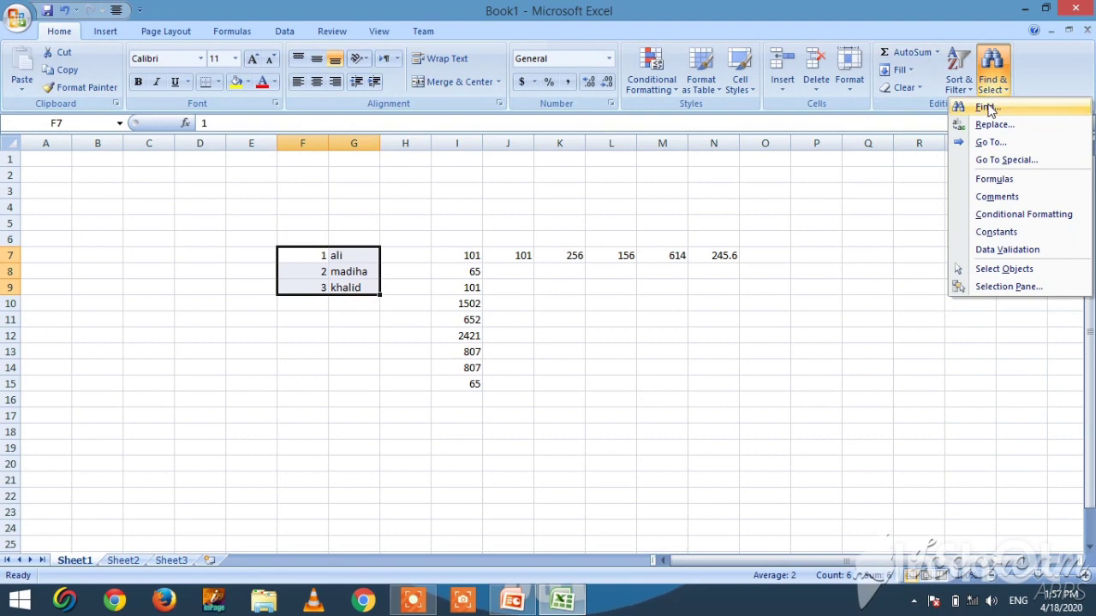
{"action": "left_click", "coordinate": [986, 108]}
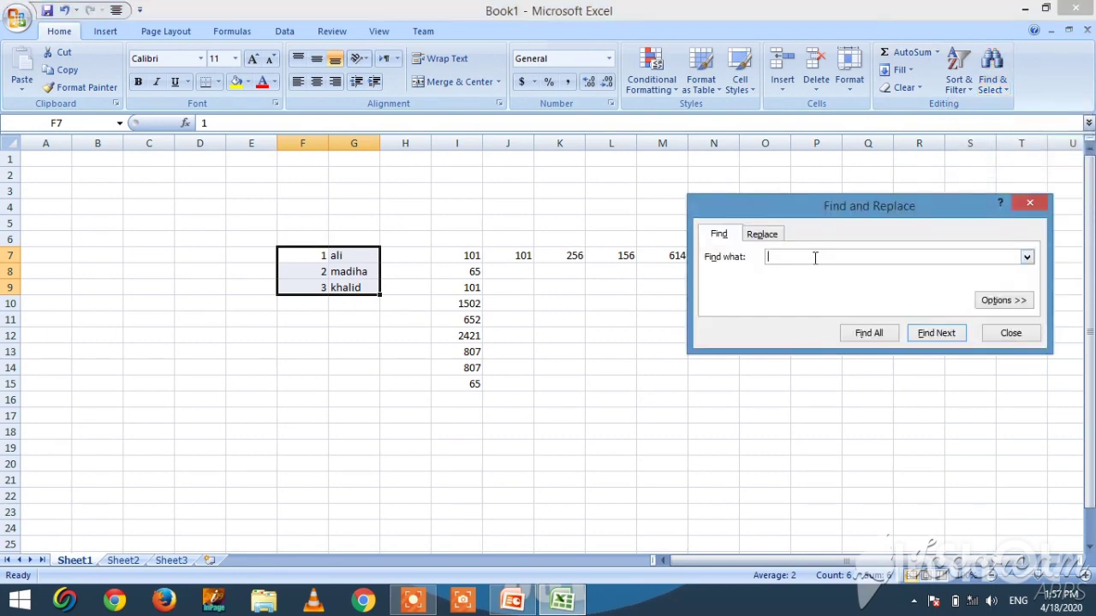
{"action": "type", "text": "ali"}
{"action": "key", "text": "Return"}
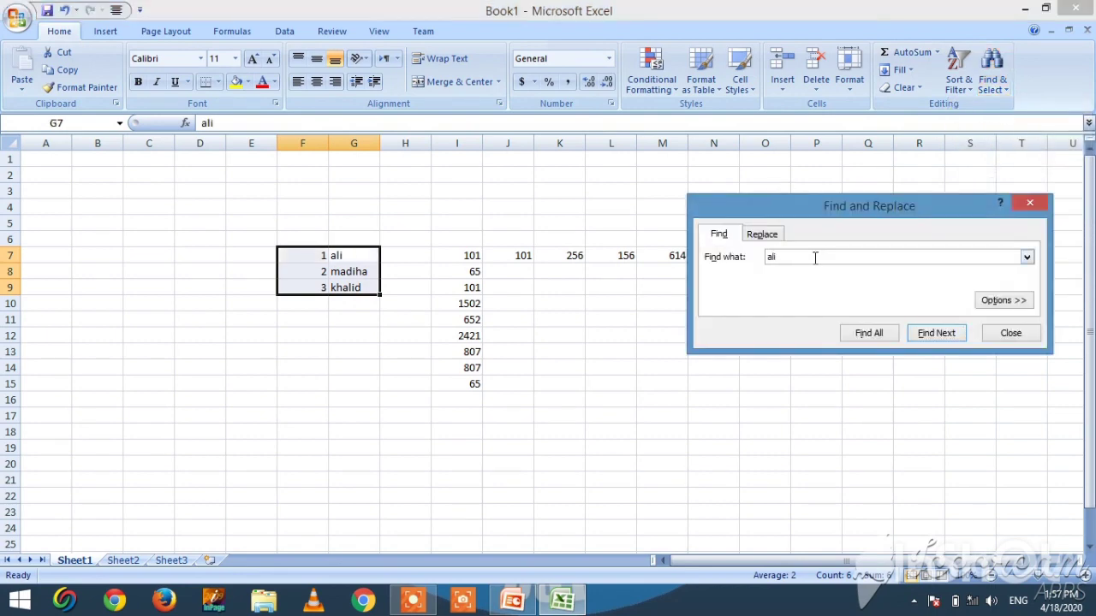
{"action": "left_click", "coordinate": [936, 337]}
{"action": "left_click", "coordinate": [485, 413]}
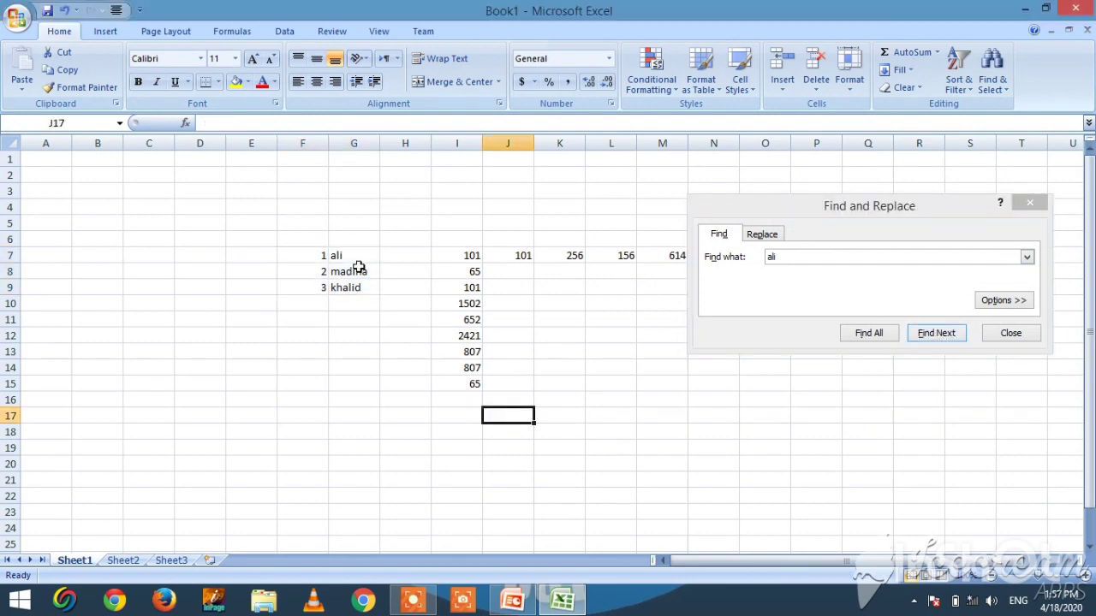
{"action": "left_click", "coordinate": [354, 255]}
{"action": "left_click", "coordinate": [758, 384]}
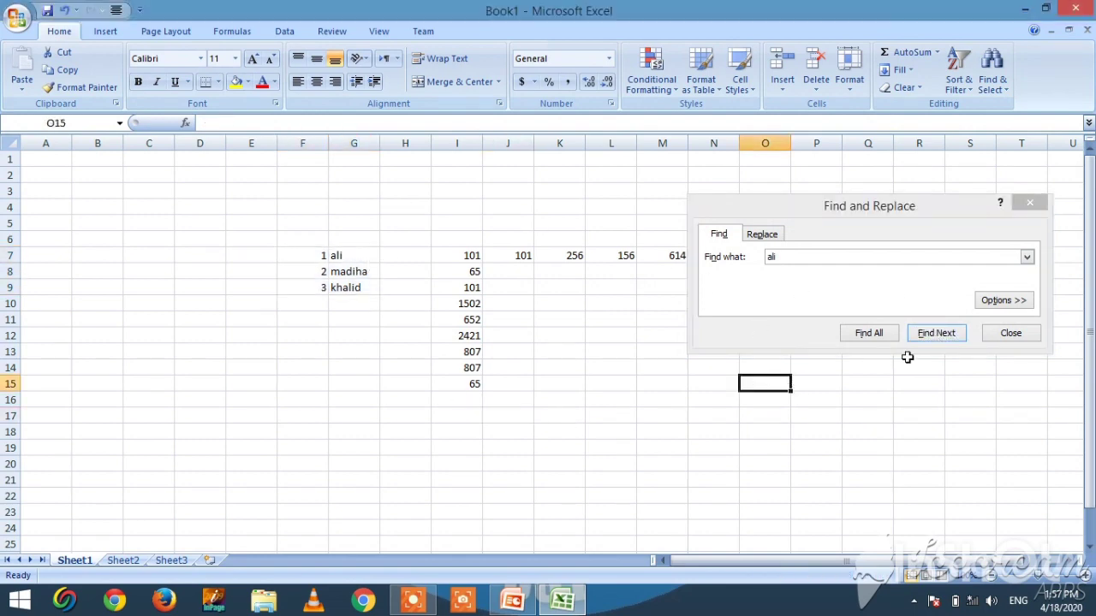
{"action": "left_click", "coordinate": [938, 341]}
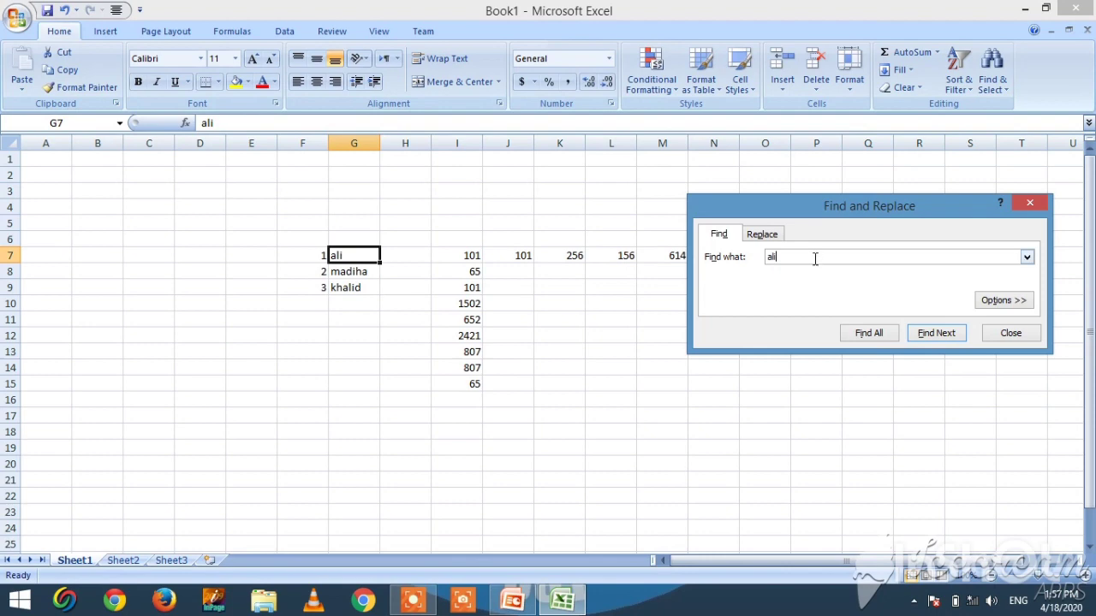
- Change the search text to the first name in G9 and find its cell
{"action": "key", "text": "BackSpace"}
{"action": "key", "text": "BackSpace"}
{"action": "key", "text": "BackSpace"}
{"action": "type", "text": "khalid"}
{"action": "left_click", "coordinate": [942, 335]}
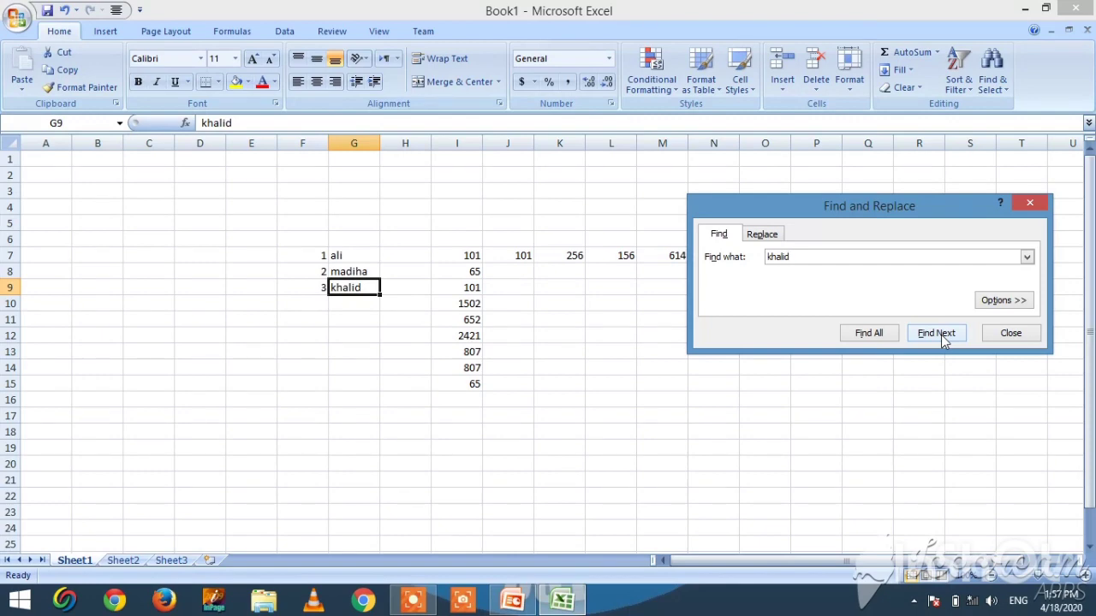
- Replace all occurrences of the first name in G9 with its double-l spelling, and close Find and Replace
{"action": "left_click", "coordinate": [773, 237]}
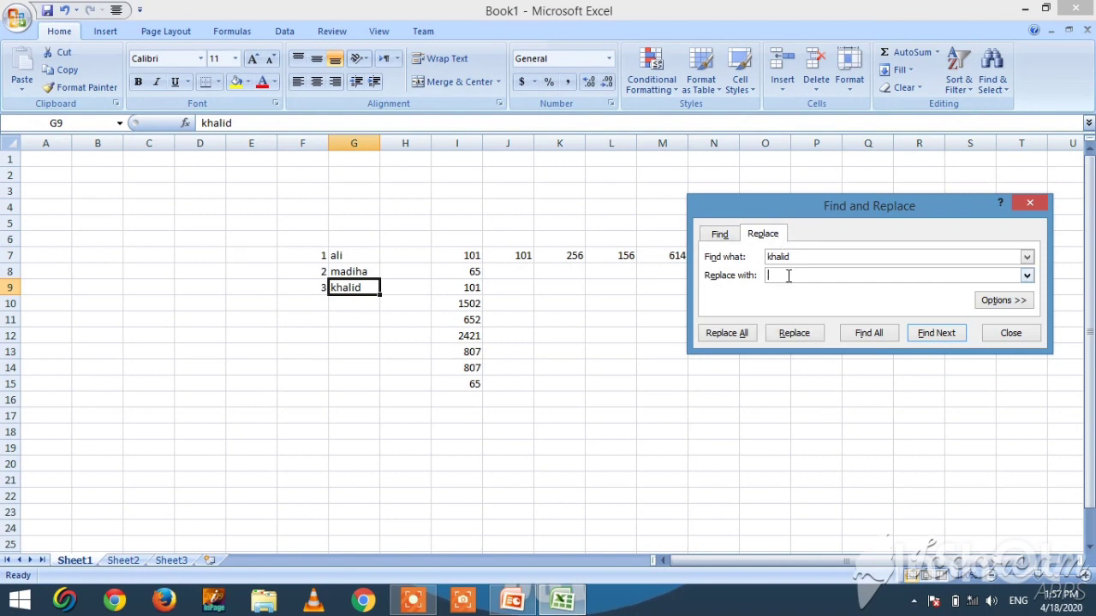
{"action": "type", "text": "khalid"}
{"action": "key", "text": "BackSpace"}
{"action": "type", "text": "id"}
{"action": "left_click", "coordinate": [737, 336]}
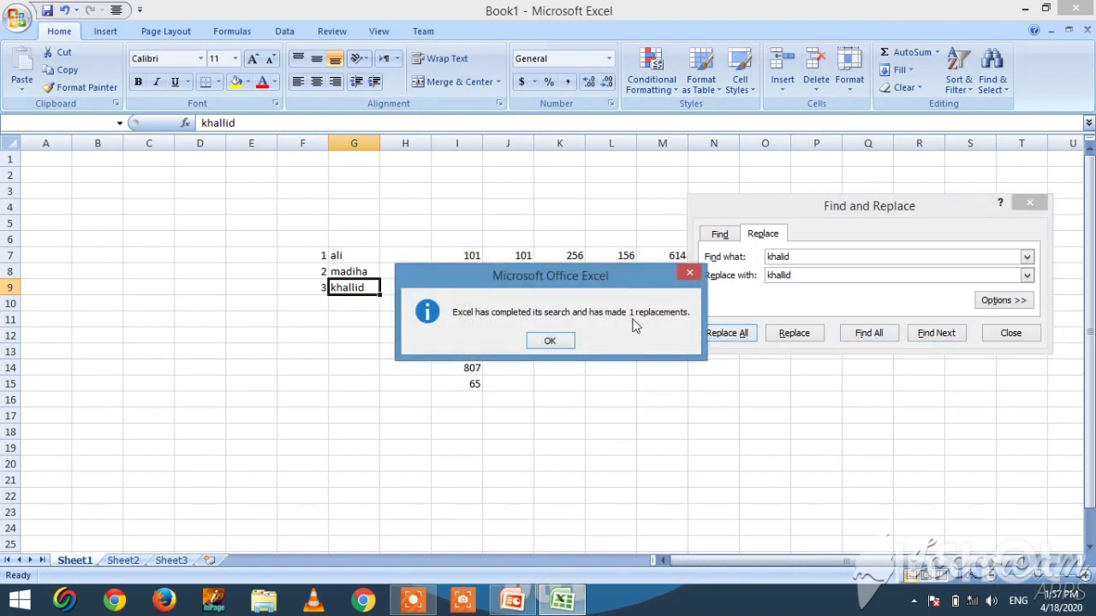
{"action": "left_click", "coordinate": [556, 342]}
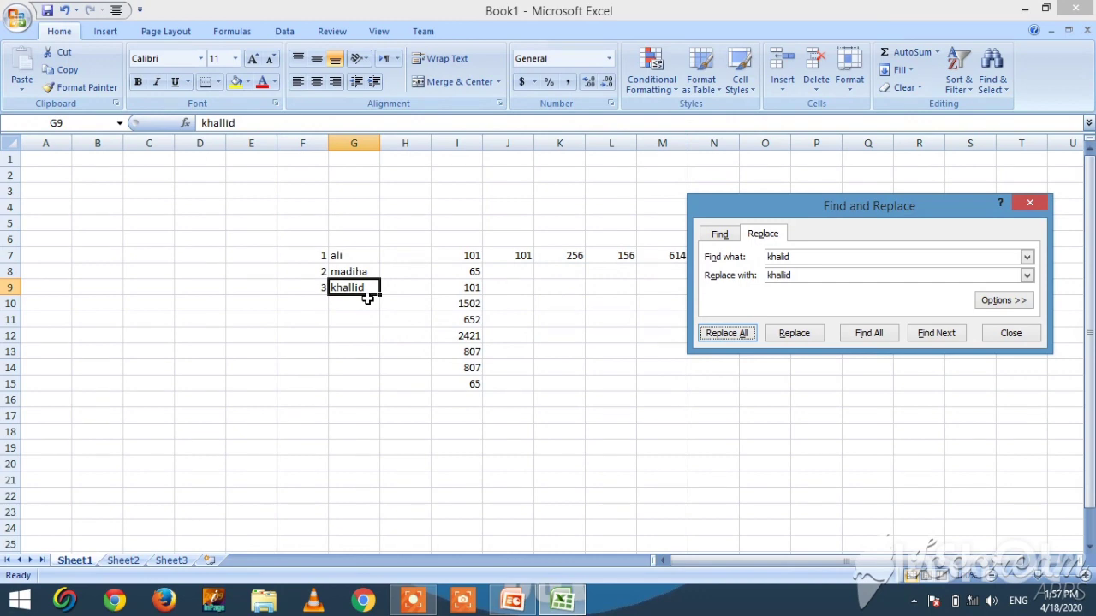
{"action": "left_click", "coordinate": [1031, 204]}
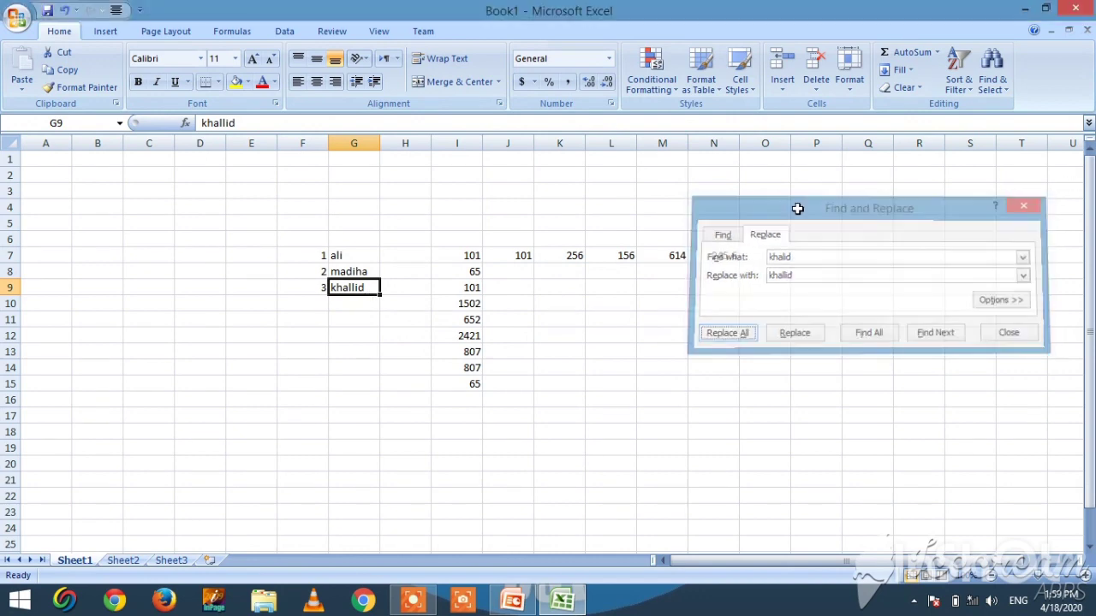
- Clear the row values in cells J7 and K7
{"action": "left_click", "coordinate": [511, 258]}
{"action": "key", "text": "Delete"}
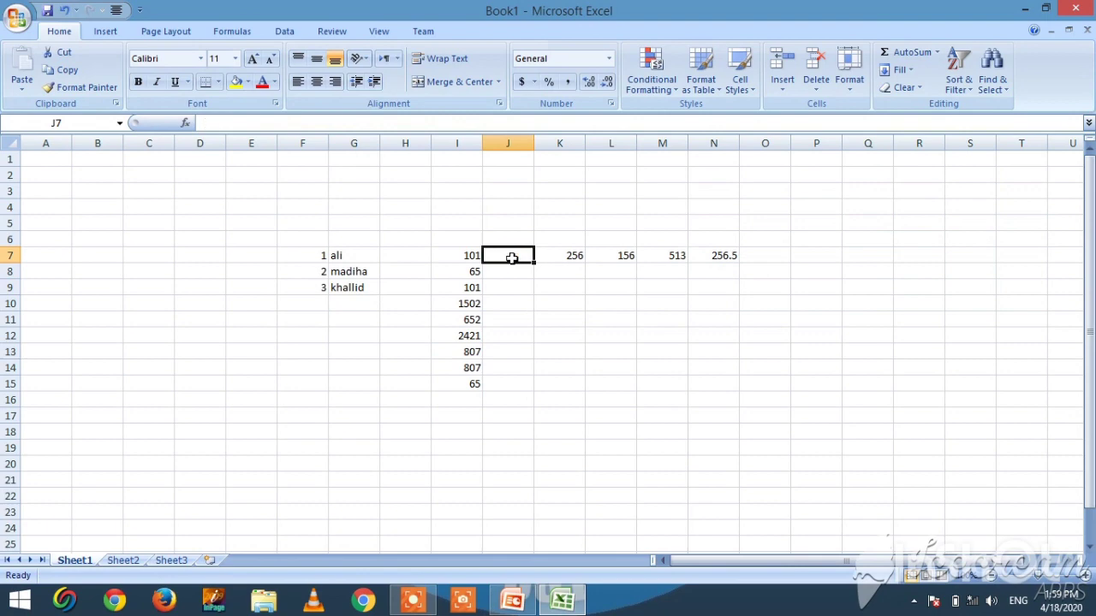
{"action": "left_click", "coordinate": [568, 254]}
{"action": "key", "text": "Delete"}
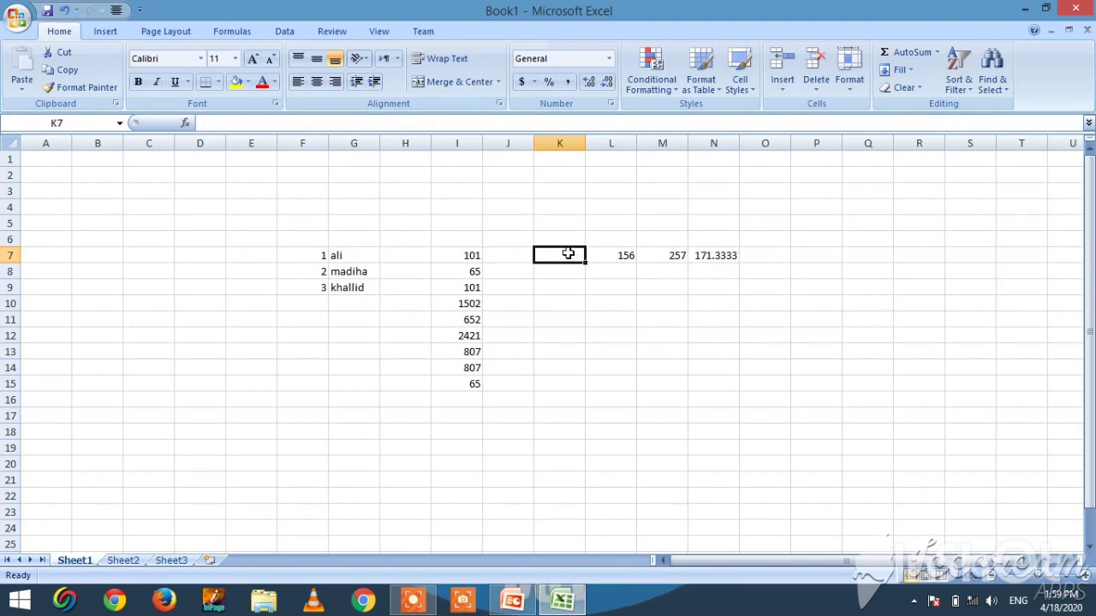
- Enter 54, 25, 25, 32 and 35 down cells J7 to J11
{"action": "left_click", "coordinate": [498, 256]}
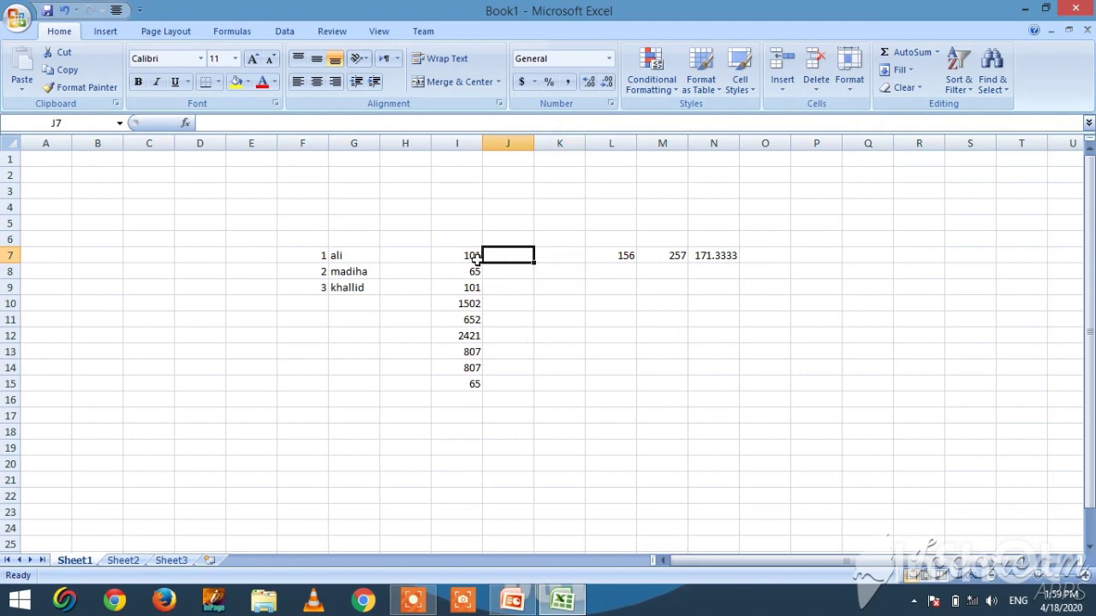
{"action": "type", "text": "54"}
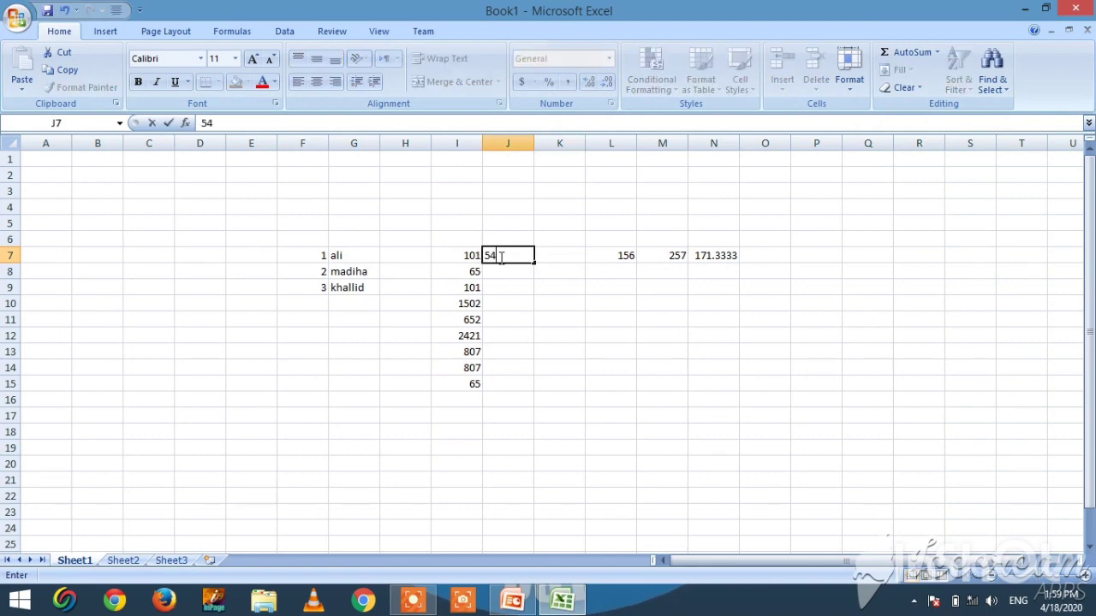
{"action": "key", "text": "Return"}
{"action": "type", "text": "25"}
{"action": "key", "text": "Return"}
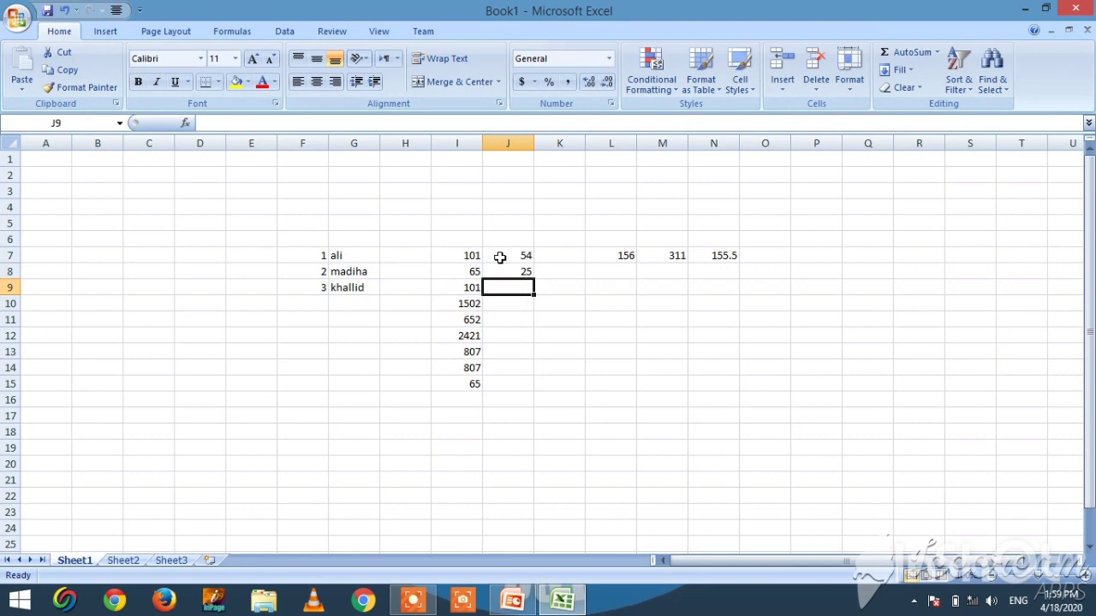
{"action": "type", "text": "25"}
{"action": "key", "text": "Return"}
{"action": "type", "text": "32"}
{"action": "key", "text": "Return"}
{"action": "type", "text": "35"}
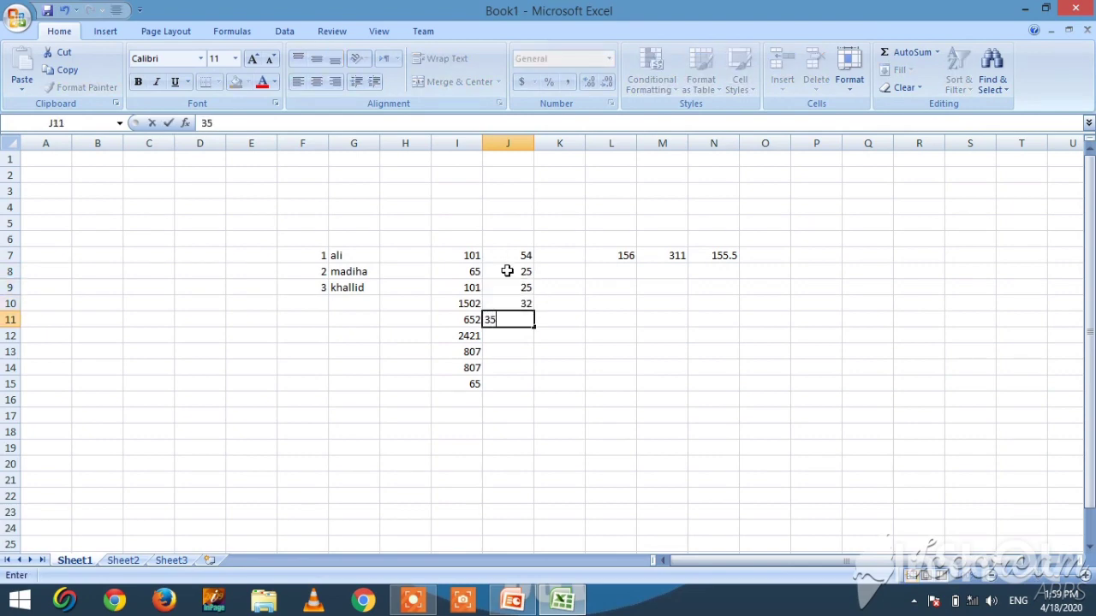
{"action": "key", "text": "Return"}
- Continue column J with 56, 35, 35 and 36 in cells J12 to J15
{"action": "type", "text": "0.5"}
{"action": "key", "text": "Return"}
{"action": "key", "text": "Up"}
{"action": "type", "text": "56"}
{"action": "key", "text": "Return"}
{"action": "type", "text": "35"}
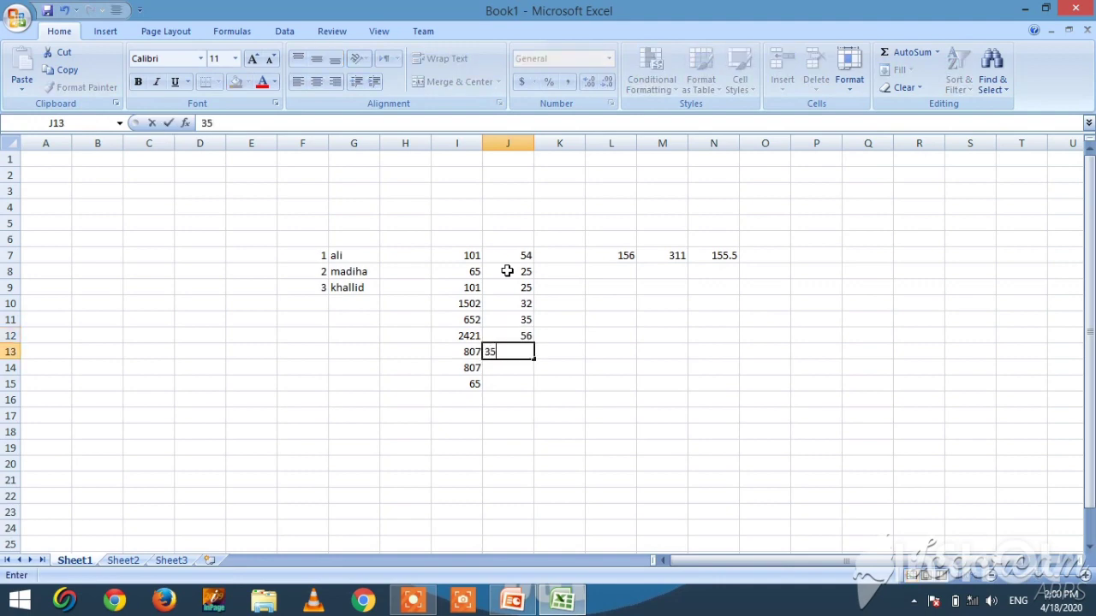
{"action": "key", "text": "Return"}
{"action": "type", "text": "35"}
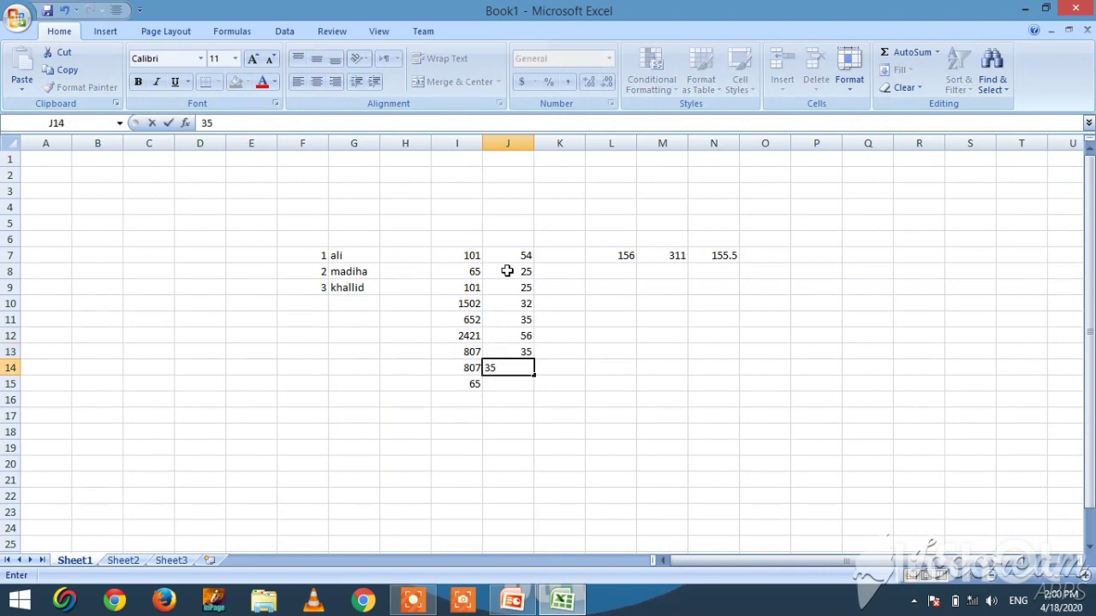
{"action": "key", "text": "Return"}
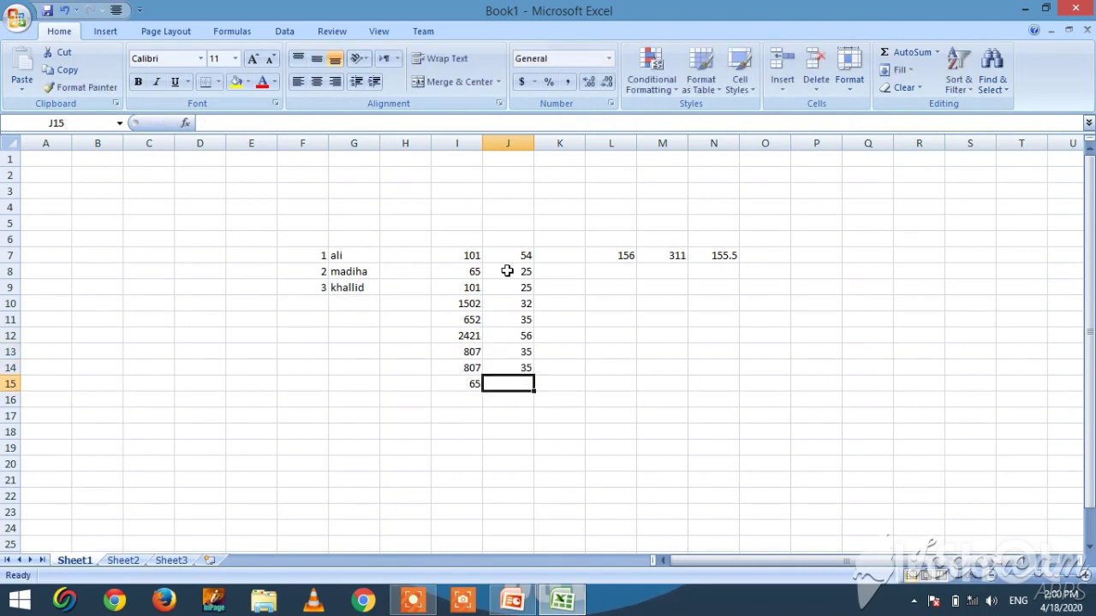
{"action": "type", "text": "36"}
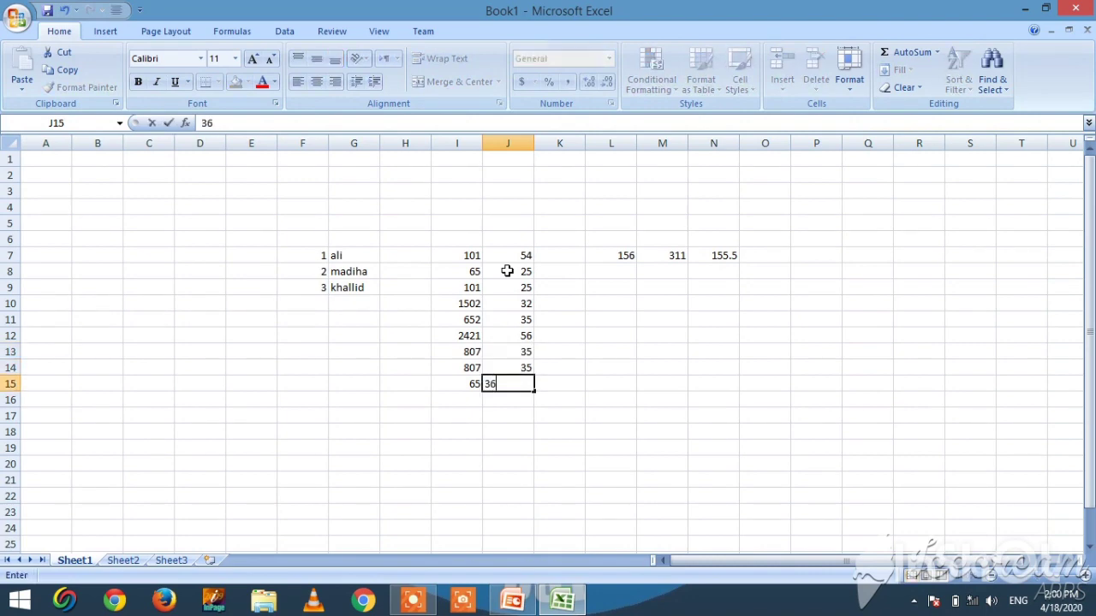
{"action": "left_click", "coordinate": [647, 418]}
- Enter the formula =sum(I7:J7) in cell K7 to add the first row's two numbers
{"action": "left_click", "coordinate": [552, 253]}
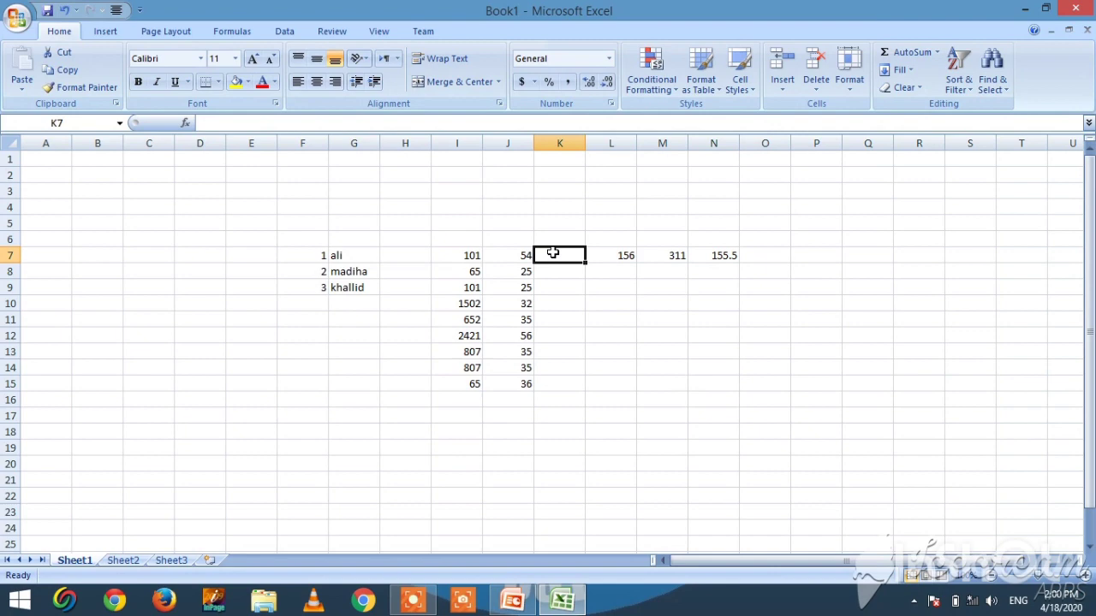
{"action": "type", "text": "="}
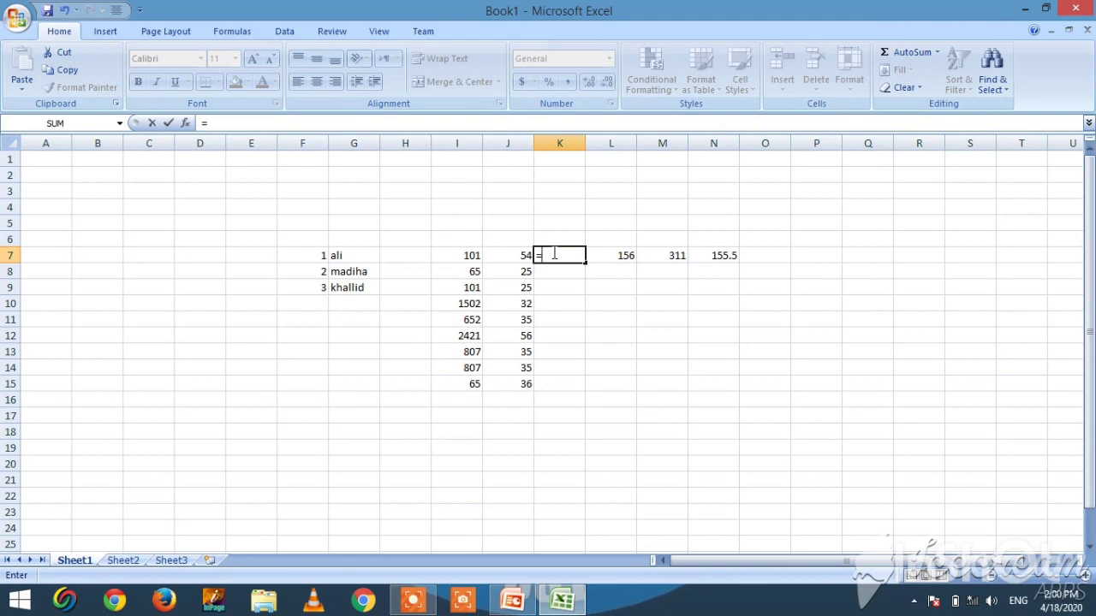
{"action": "type", "text": "sum"}
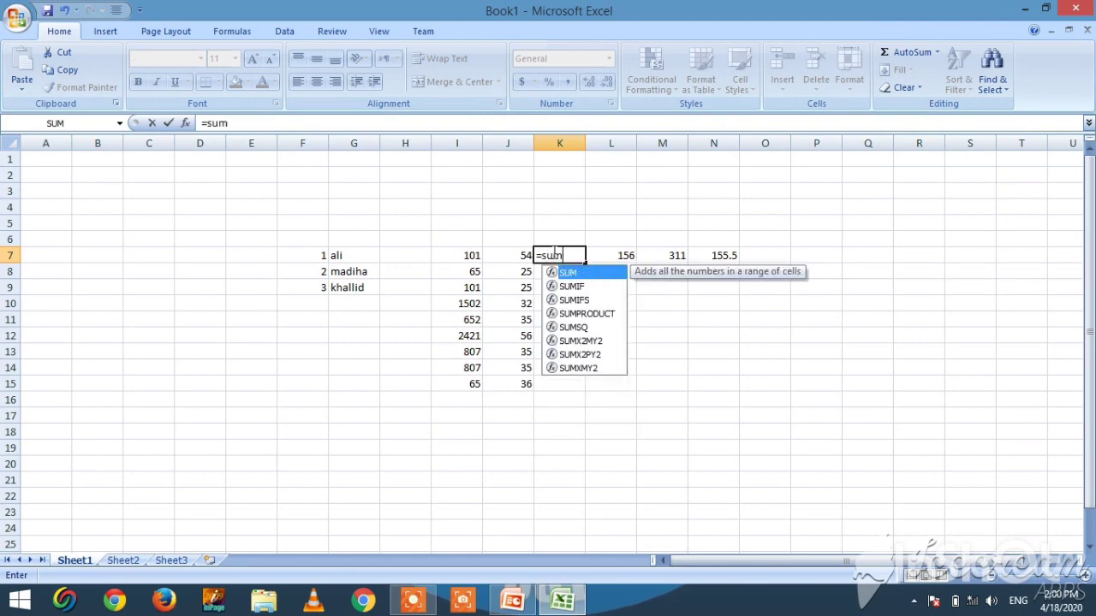
{"action": "type", "text": "("}
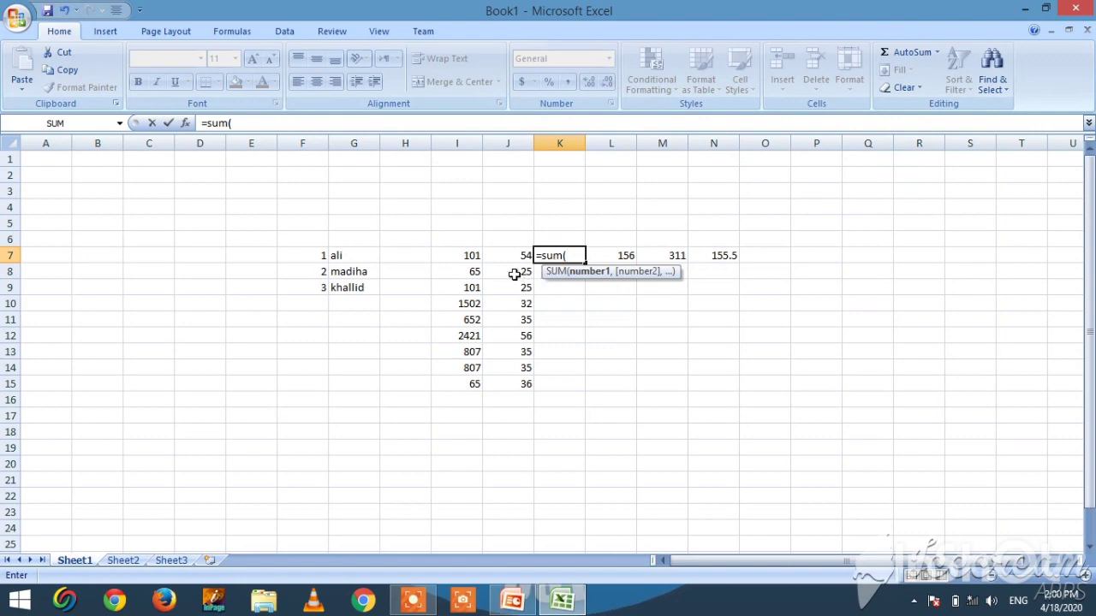
{"action": "left_click", "coordinate": [470, 255]}
{"action": "key", "text": "F8"}
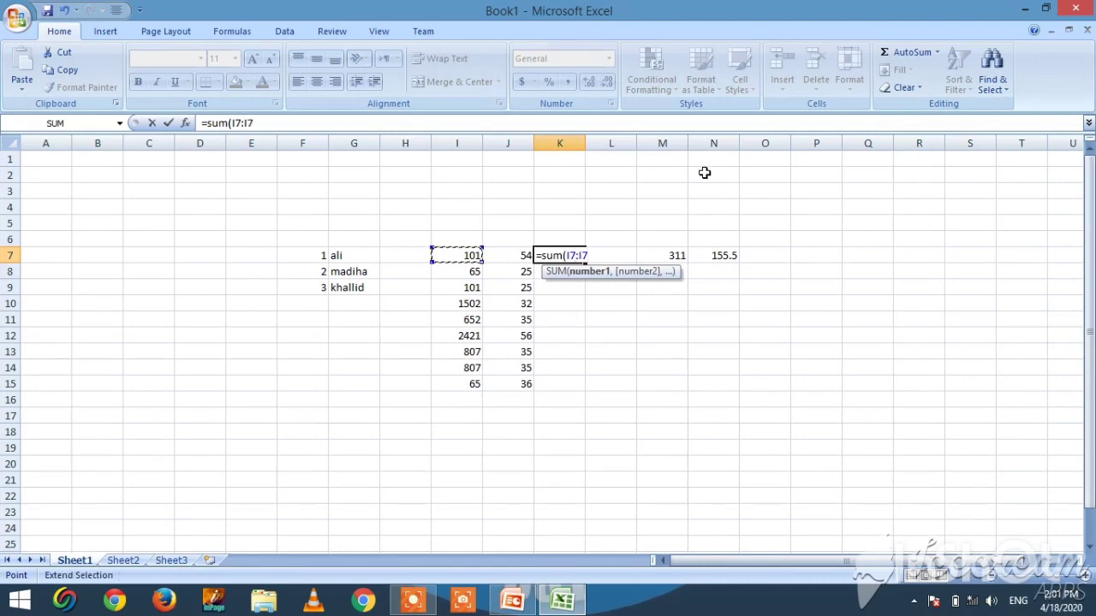
{"action": "key", "text": "BackSpace"}
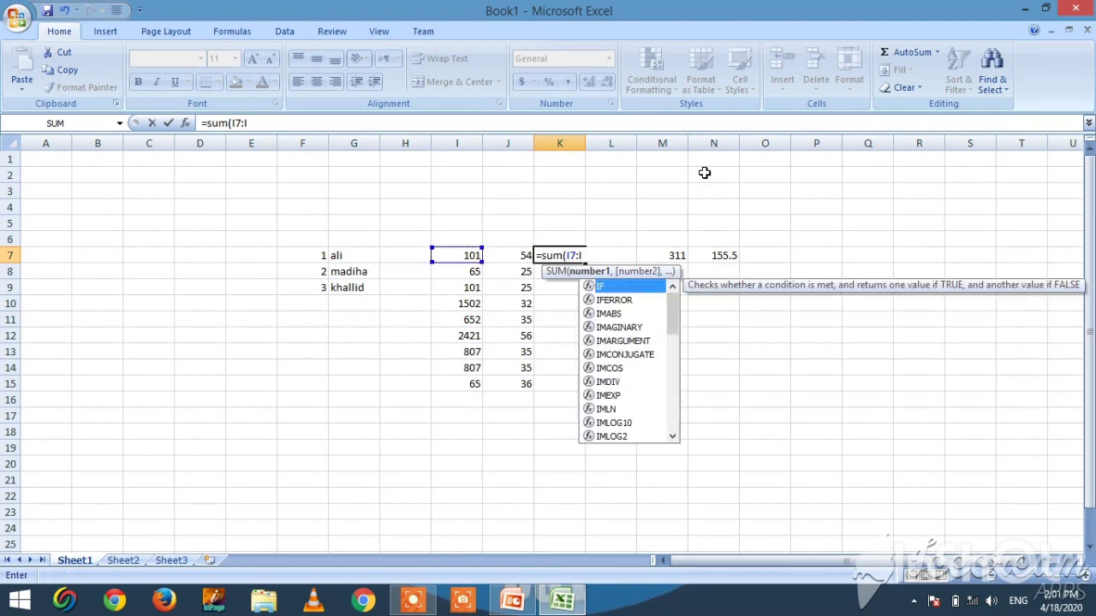
{"action": "key", "text": "BackSpace"}
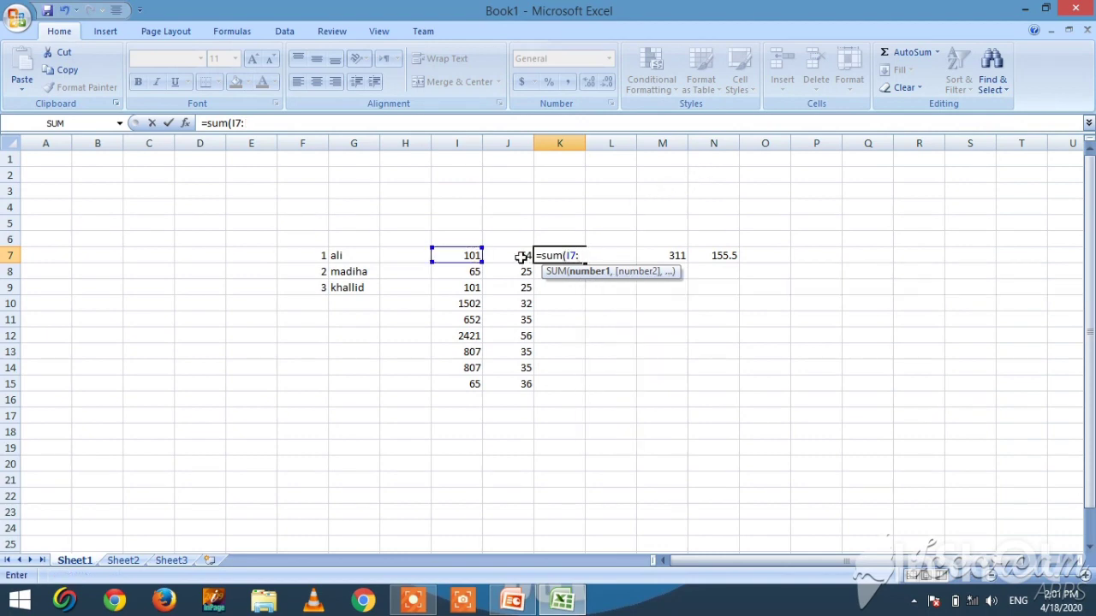
{"action": "type", "text": "j7"}
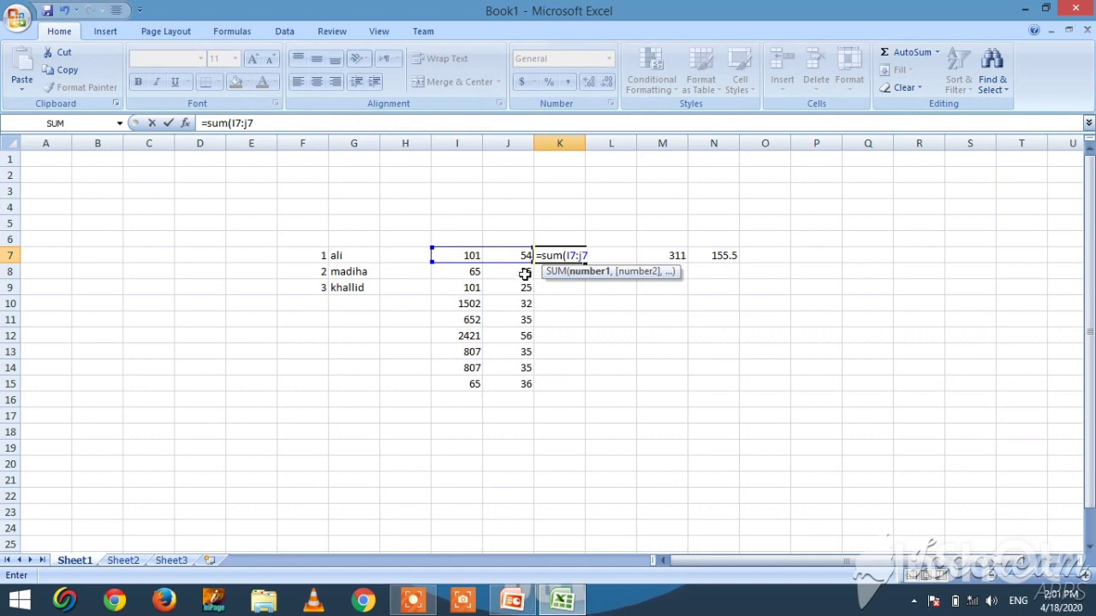
{"action": "key", "text": "BackSpace"}
{"action": "key", "text": "BackSpace"}
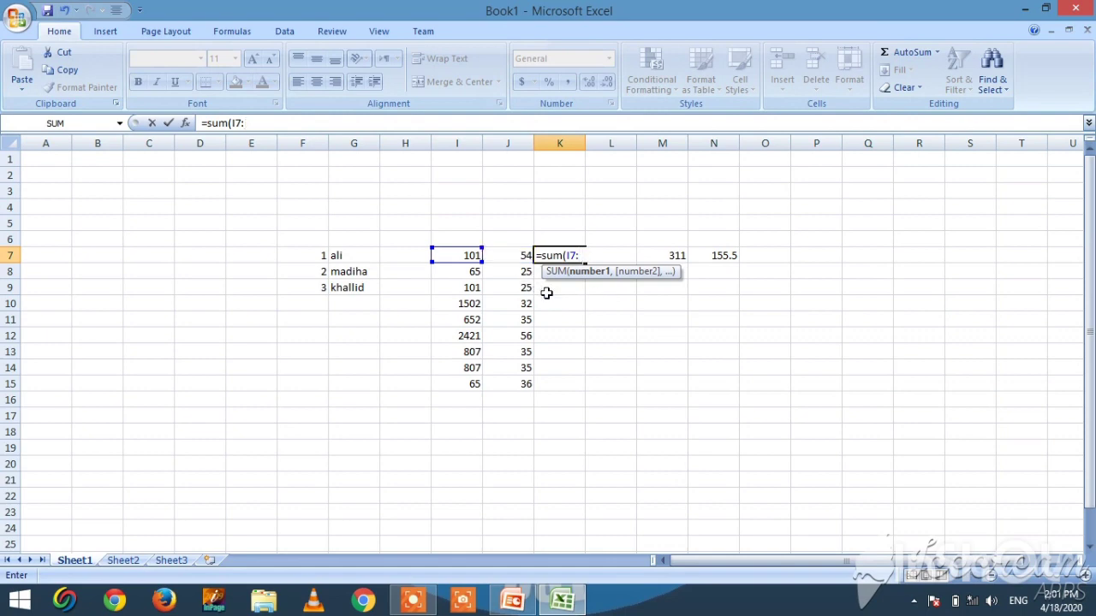
{"action": "left_click", "coordinate": [520, 256]}
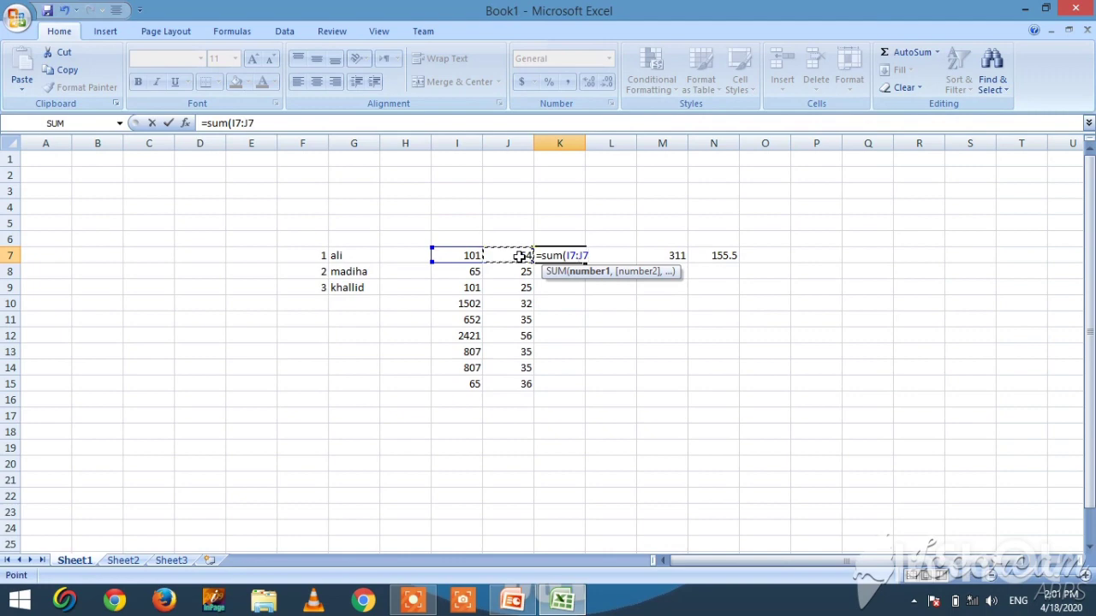
{"action": "type", "text": ")"}
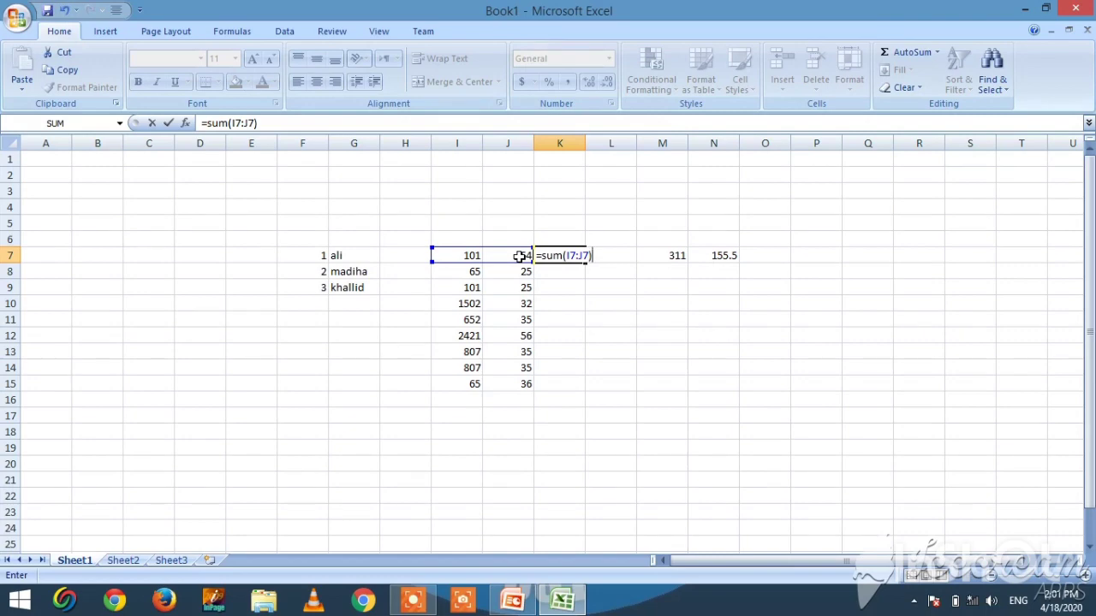
{"action": "key", "text": "Return"}
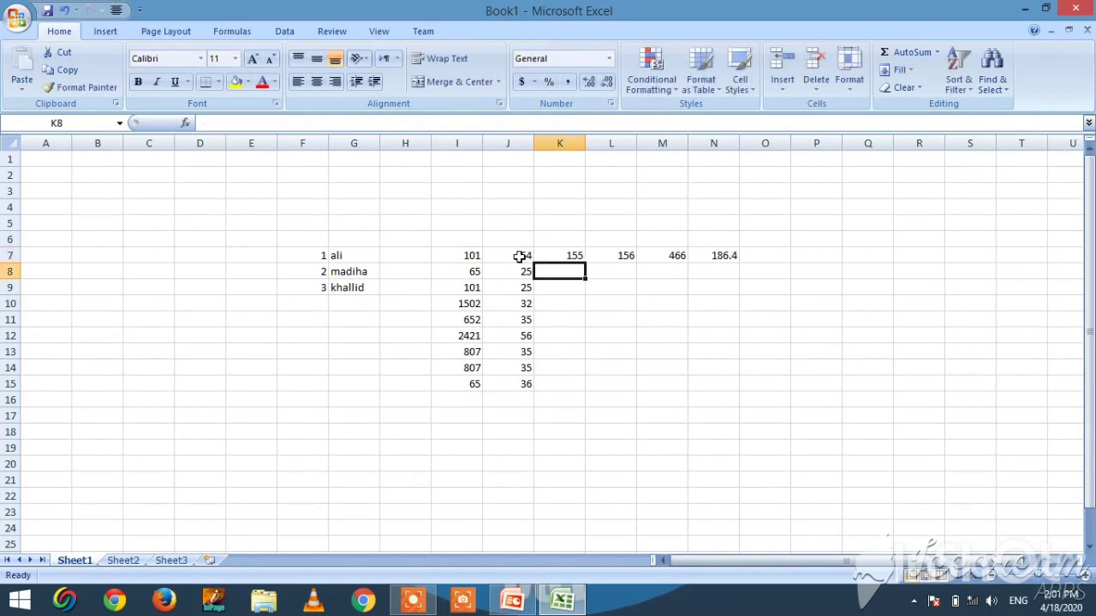
- Fill the K7 sum formula down through cell K16
{"action": "left_click", "coordinate": [568, 257]}
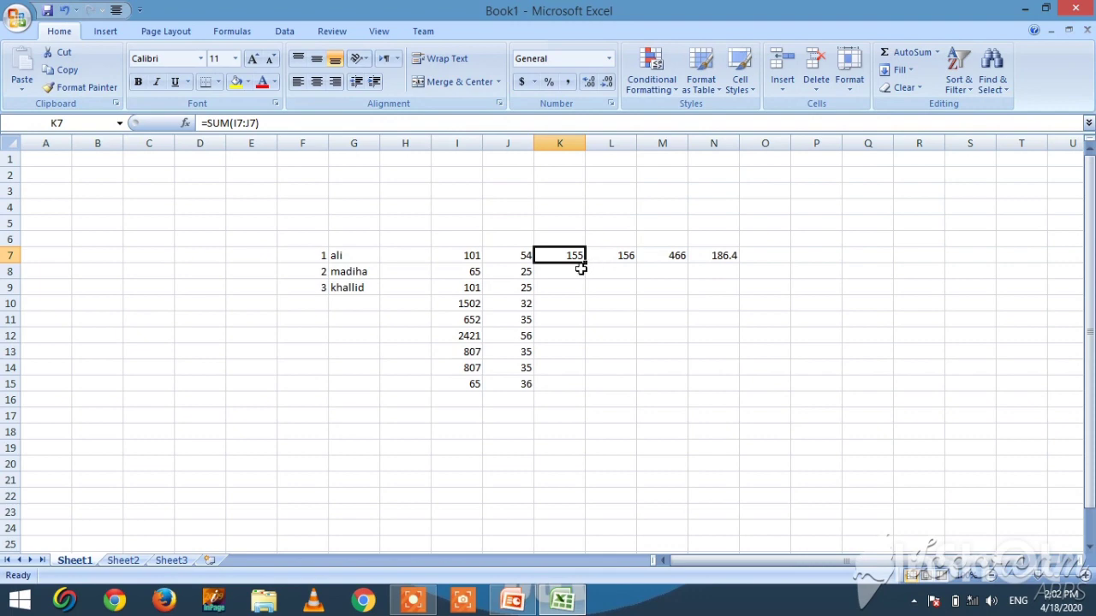
{"action": "left_click_drag", "start_coordinate": [584, 262], "coordinate": [587, 390]}
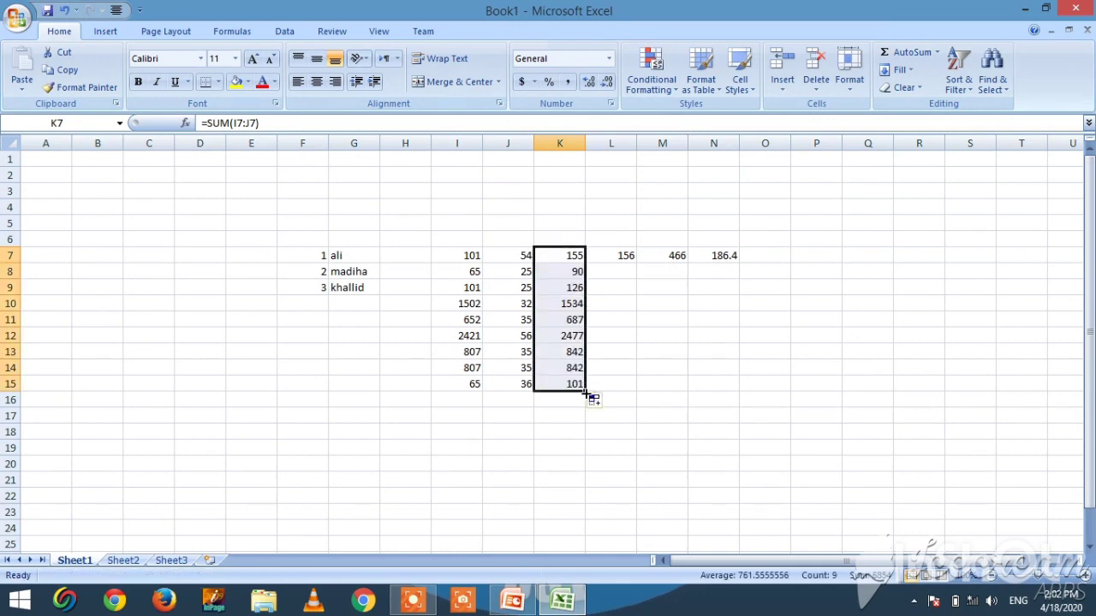
{"action": "left_click_drag", "start_coordinate": [587, 392], "coordinate": [586, 405]}
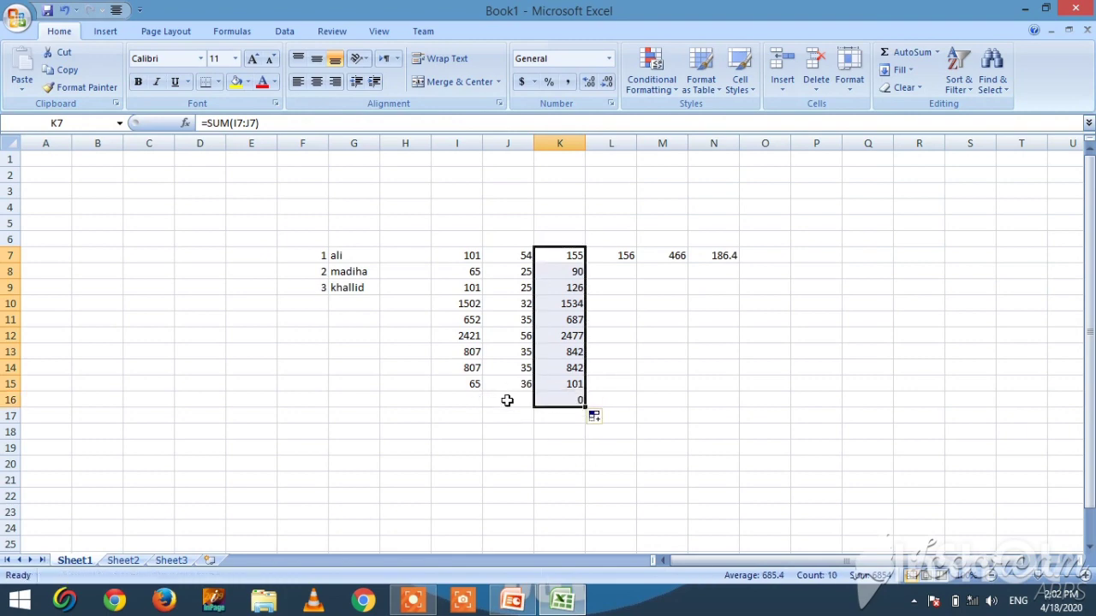
- Add a new row of numbers with 101 in I16 and 56 in J16
{"action": "left_click", "coordinate": [460, 404]}
{"action": "type", "text": "101"}
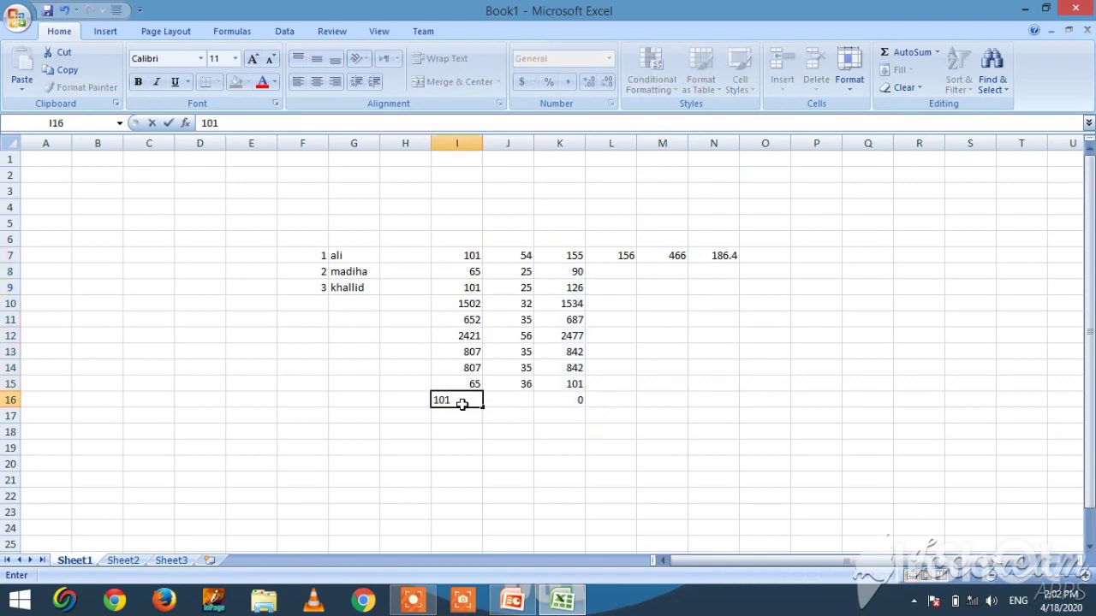
{"action": "key", "text": "Tab"}
{"action": "type", "text": "56"}
{"action": "key", "text": "Tab"}
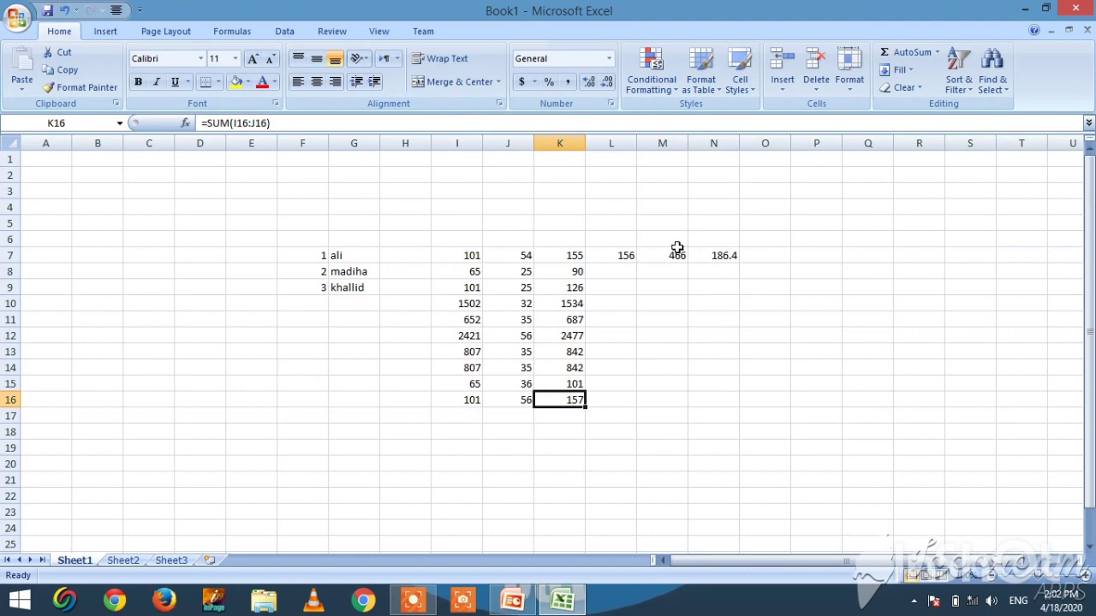
- Clear the leftover values in cells L7, M7 and N7
{"action": "left_click", "coordinate": [629, 255]}
{"action": "key", "text": "Delete"}
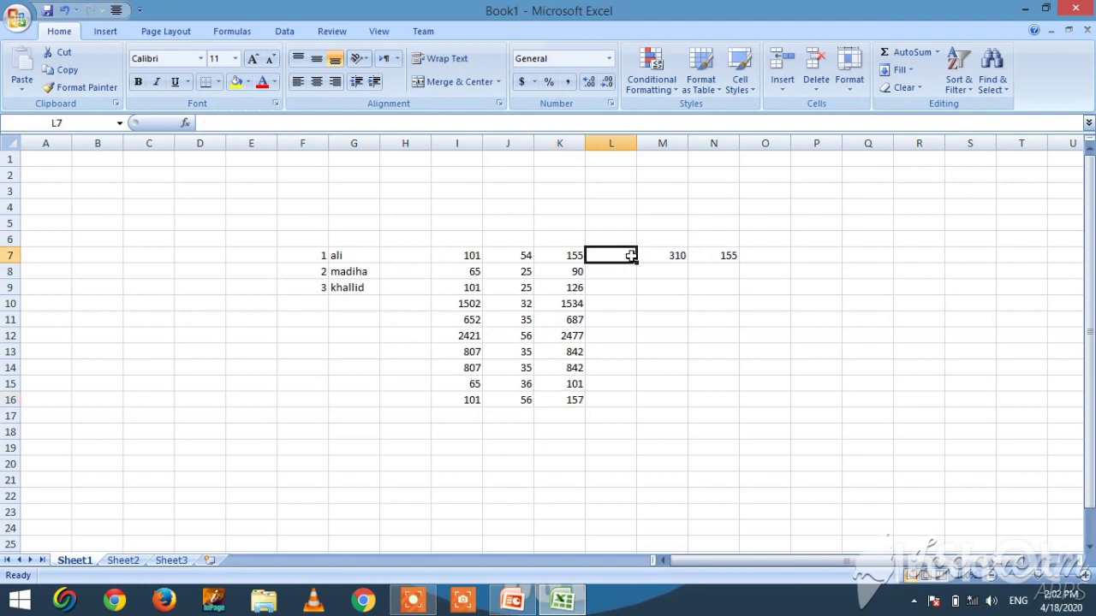
{"action": "left_click", "coordinate": [676, 253]}
{"action": "key", "text": "Delete"}
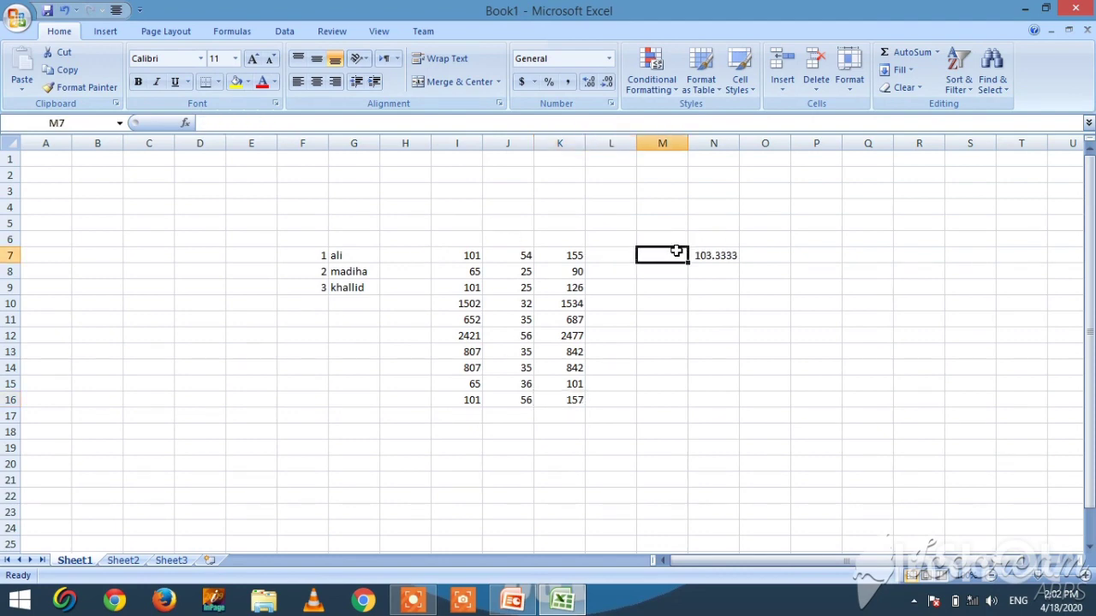
{"action": "left_click", "coordinate": [711, 255]}
{"action": "key", "text": "Delete"}
{"action": "left_click", "coordinate": [618, 255]}
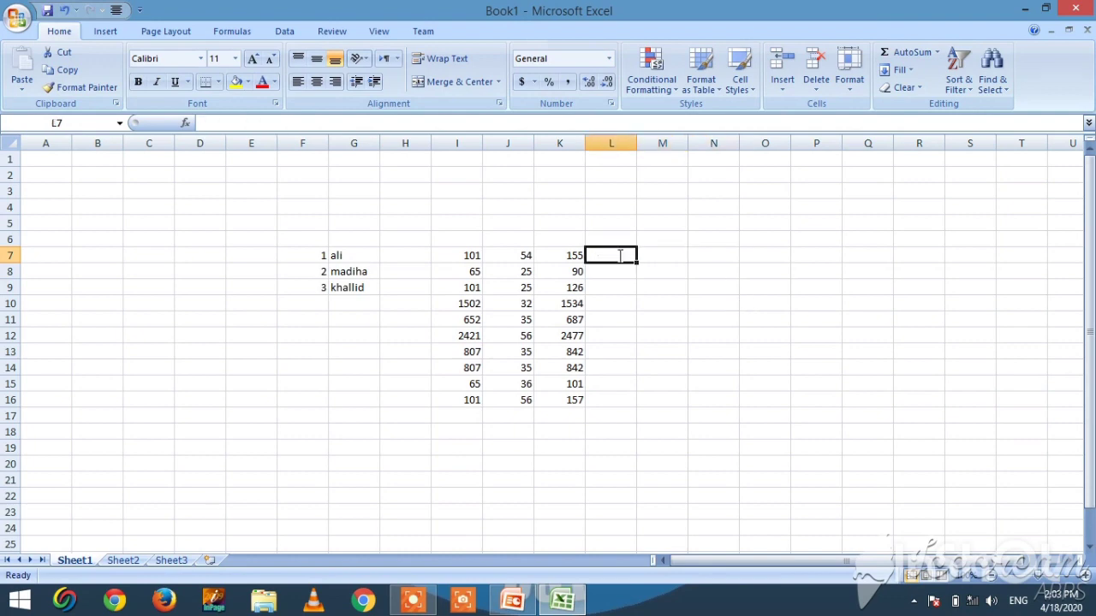
{"action": "type", "text": "="}
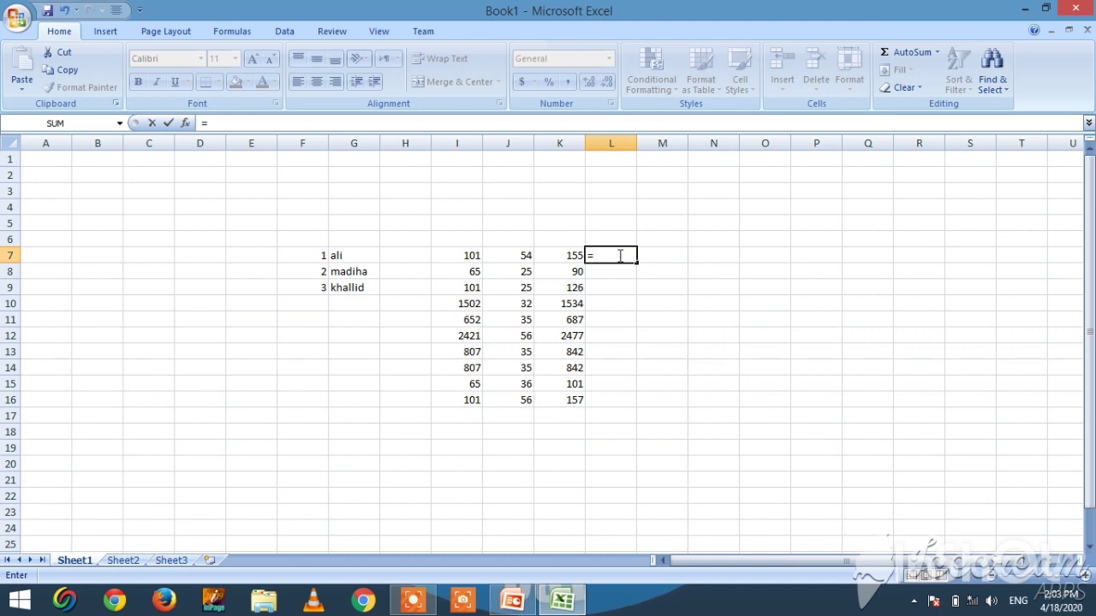
{"action": "left_click", "coordinate": [422, 255]}
{"action": "key", "text": "BackSpace"}
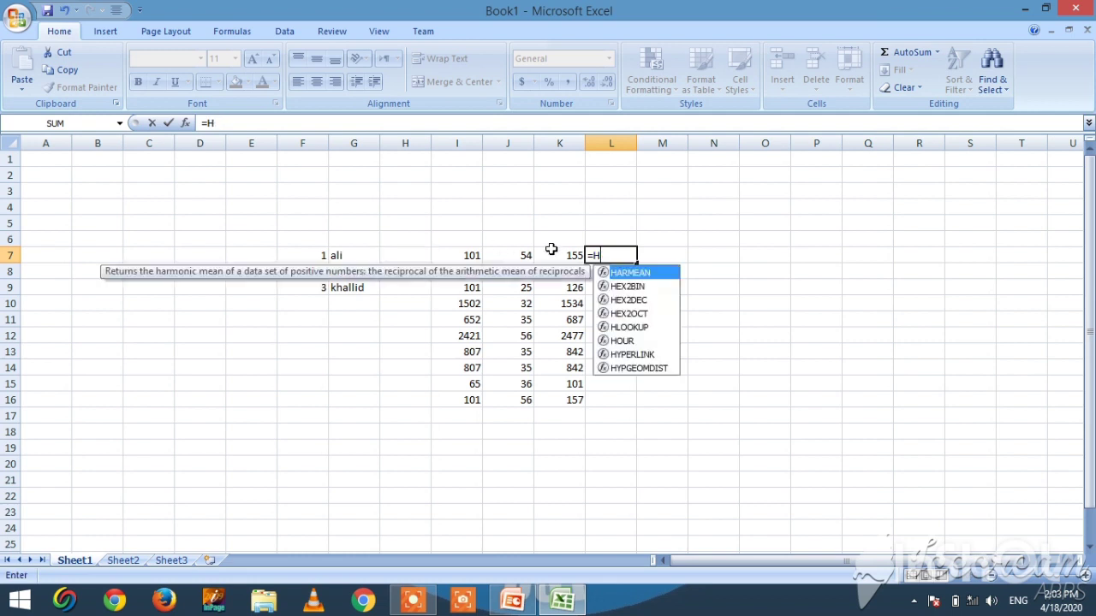
{"action": "key", "text": "BackSpace"}
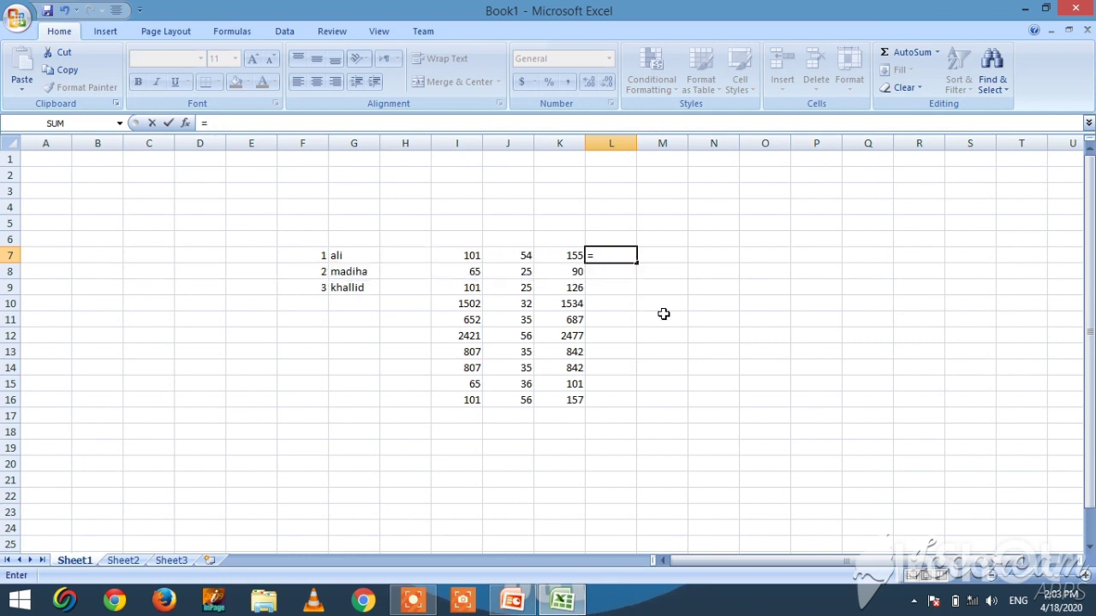
{"action": "key", "text": "BackSpace"}
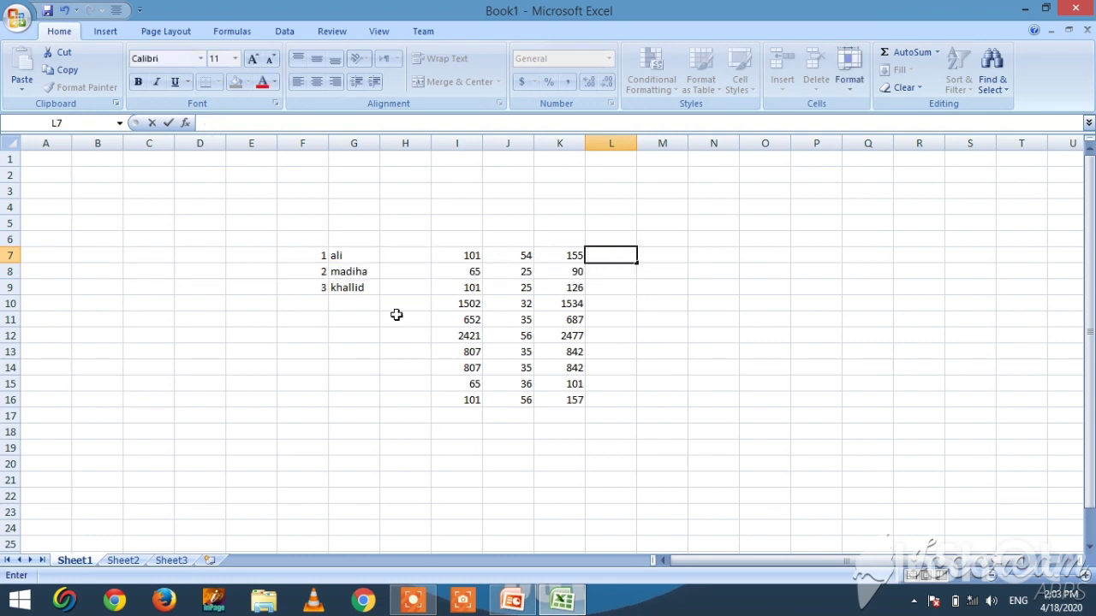
- Enter 85, 65, 52 and 54 down cells H7 to H10
{"action": "left_click", "coordinate": [408, 257]}
{"action": "type", "text": "85"}
{"action": "key", "text": "Return"}
{"action": "type", "text": "65"}
{"action": "key", "text": "Return"}
{"action": "type", "text": "52"}
{"action": "key", "text": "Return"}
{"action": "type", "text": "54"}
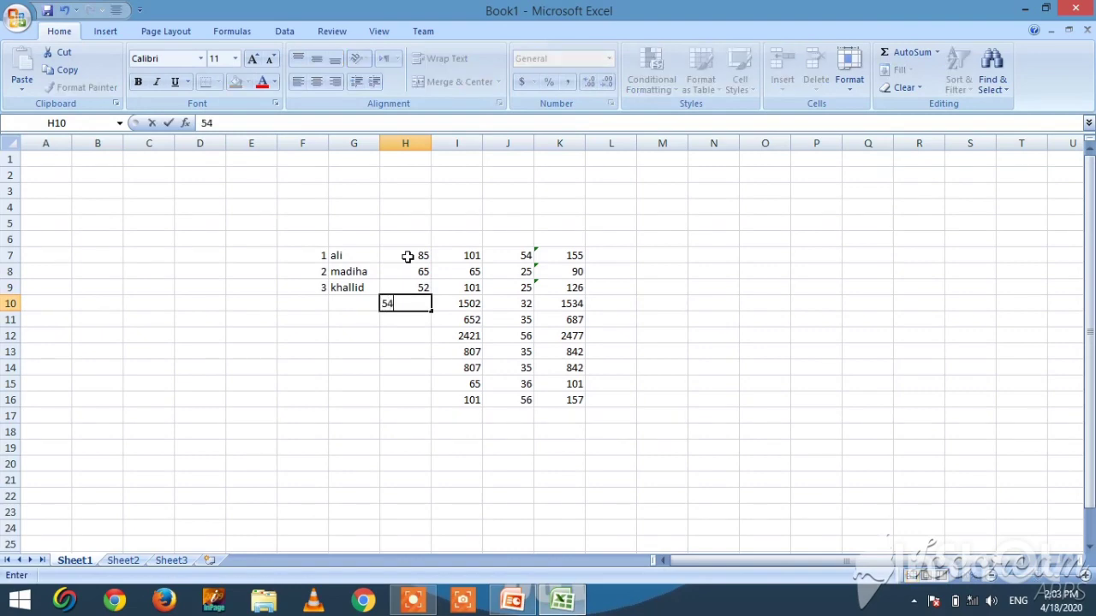
{"action": "key", "text": "Up"}
{"action": "key", "text": "Down"}
{"action": "key", "text": "Down"}
- Enter 65, 14, 35, 34, 34 and 35 down cells H11 to H16
{"action": "type", "text": "65"}
{"action": "key", "text": "Return"}
{"action": "type", "text": "1"}
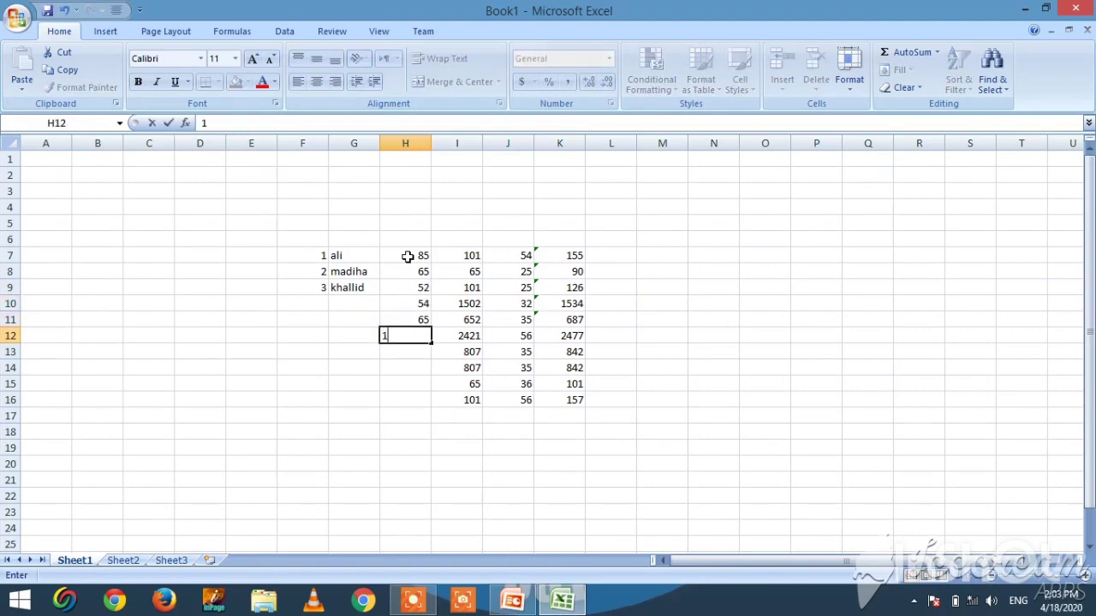
{"action": "type", "text": "4"}
{"action": "key", "text": "Return"}
{"action": "type", "text": "35"}
{"action": "key", "text": "Return"}
{"action": "type", "text": "34"}
{"action": "key", "text": "Return"}
{"action": "type", "text": "34"}
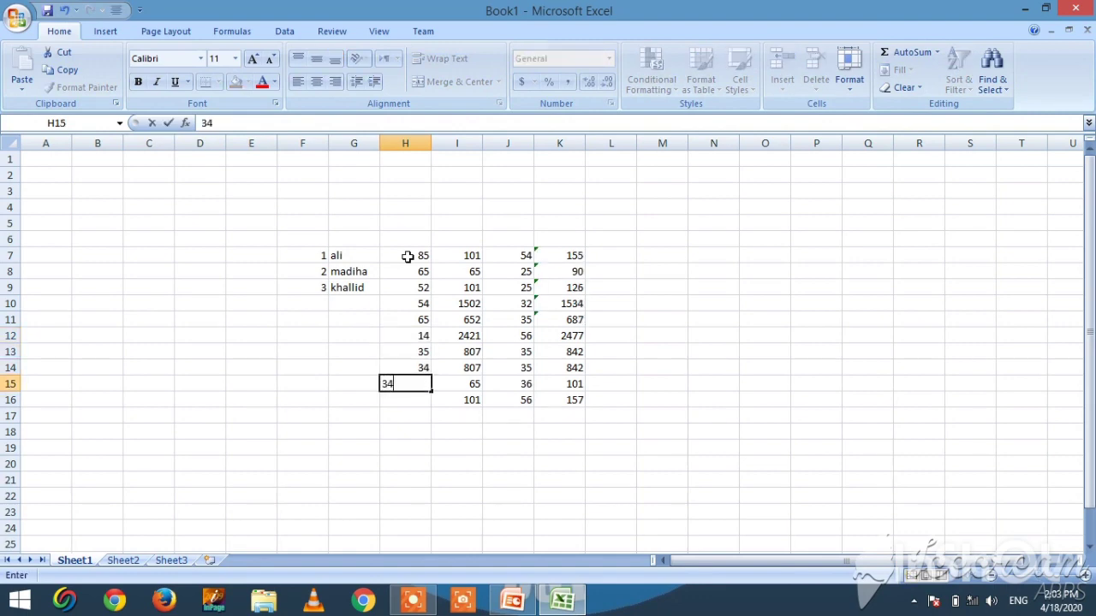
{"action": "key", "text": "Return"}
{"action": "type", "text": "35"}
{"action": "key", "text": "Tab"}
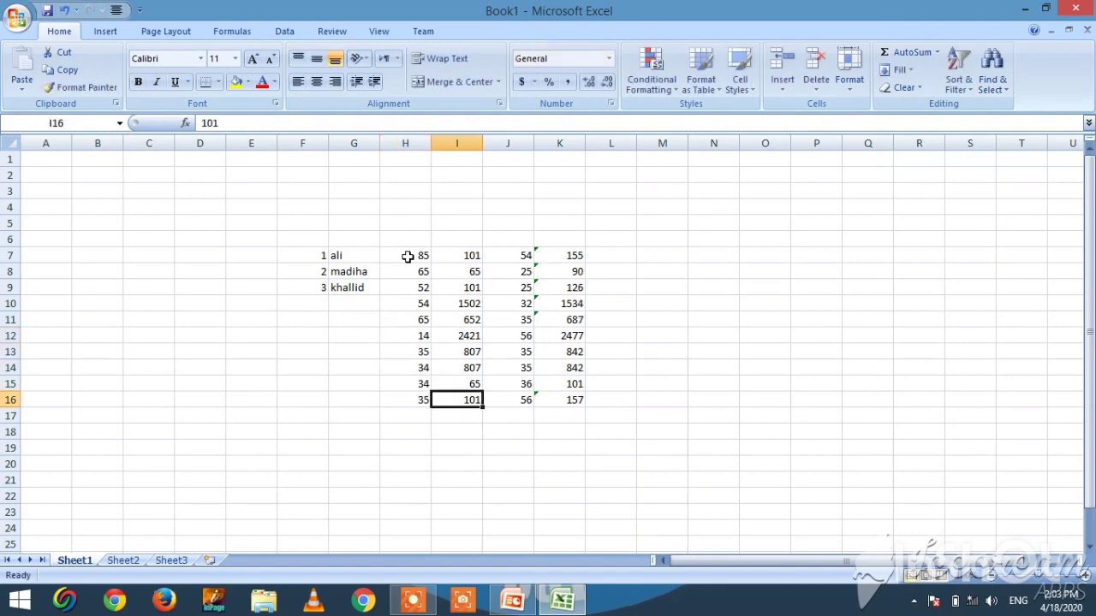
- Add the formula =H7+K7 in L7 and fill it down through cell L16
{"action": "left_click", "coordinate": [623, 259]}
{"action": "type", "text": "="}
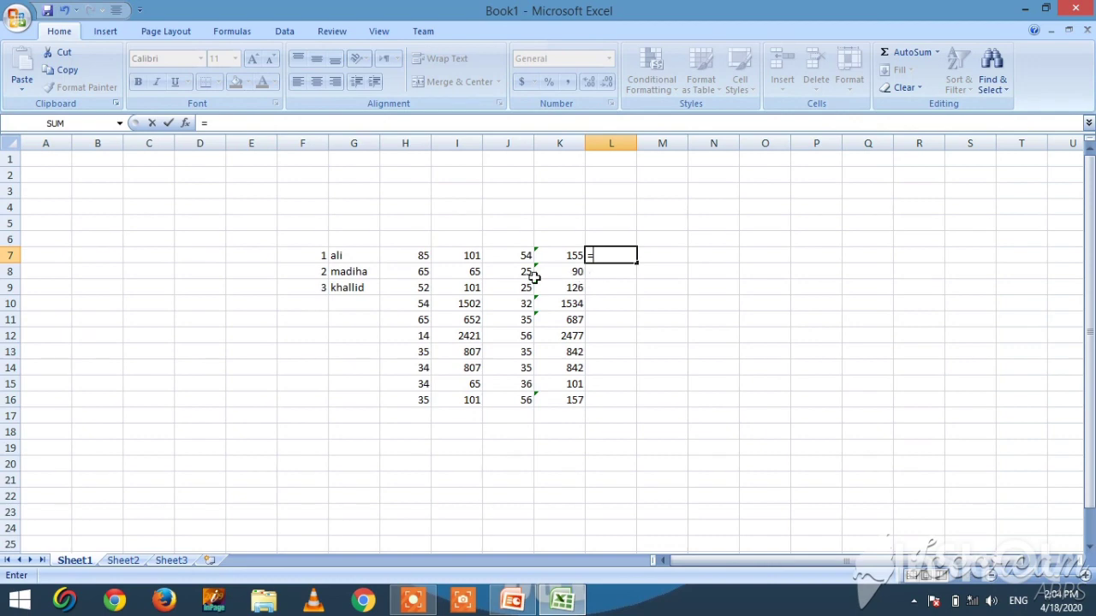
{"action": "left_click", "coordinate": [404, 253]}
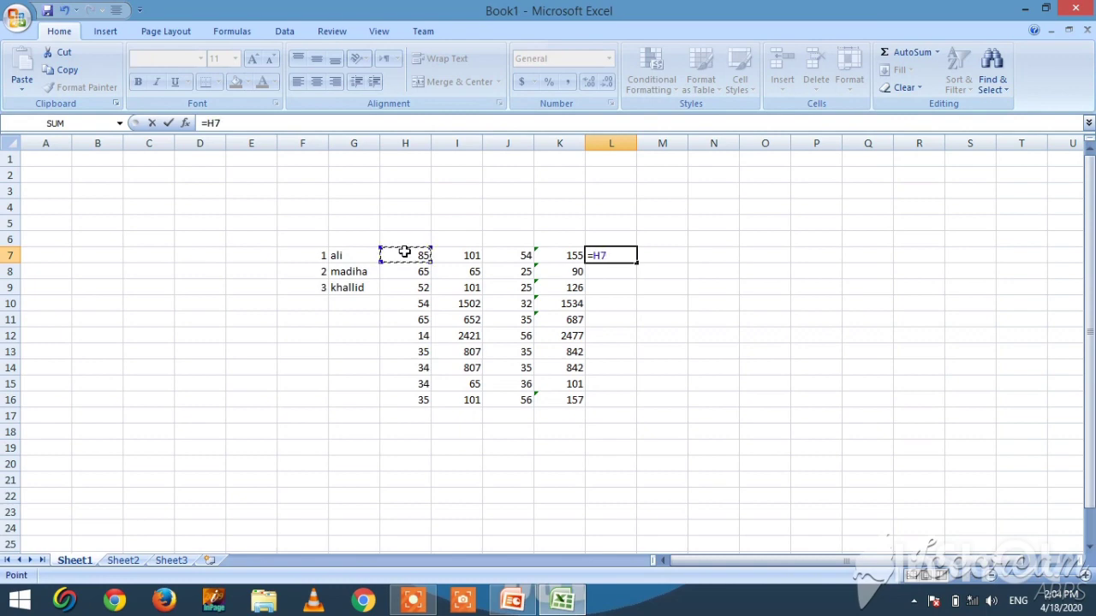
{"action": "type", "text": "+"}
{"action": "left_click", "coordinate": [558, 257]}
{"action": "key", "text": "Return"}
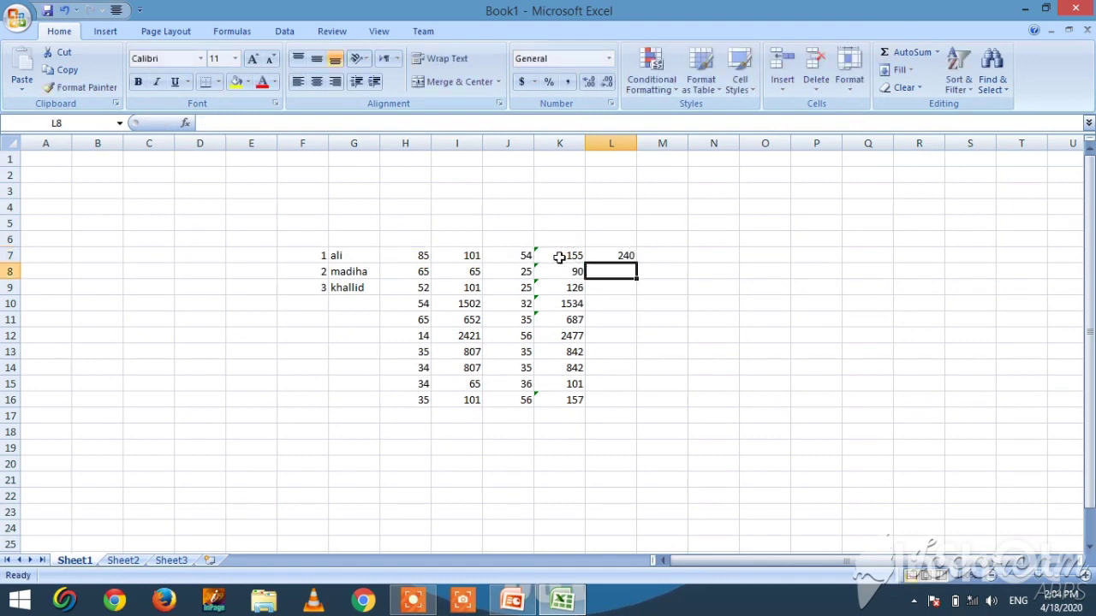
{"action": "left_click", "coordinate": [623, 255]}
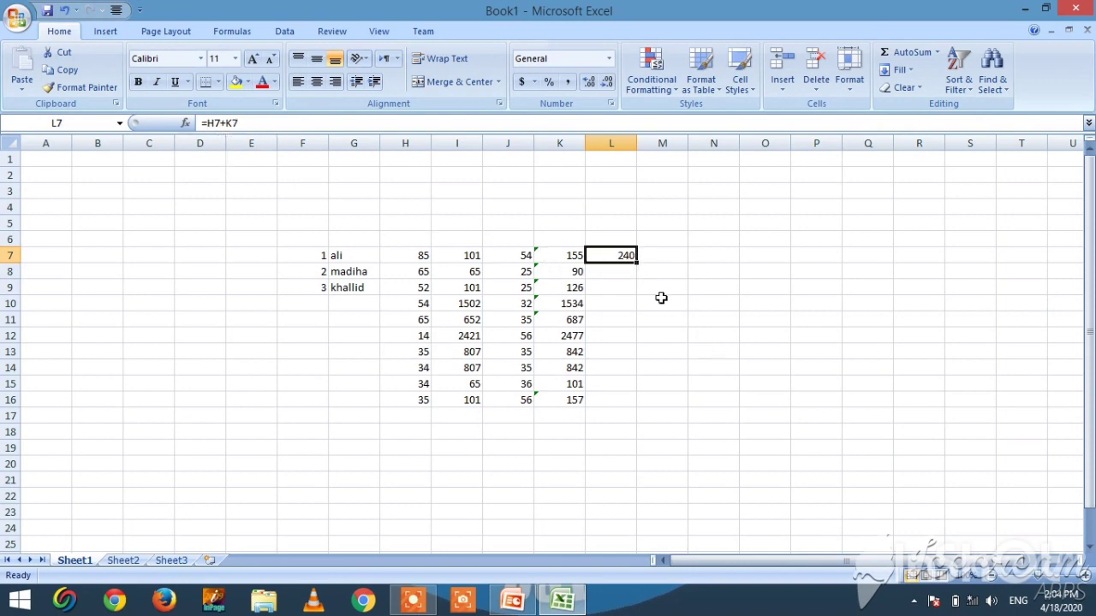
{"action": "left_click_drag", "start_coordinate": [636, 260], "coordinate": [645, 407]}
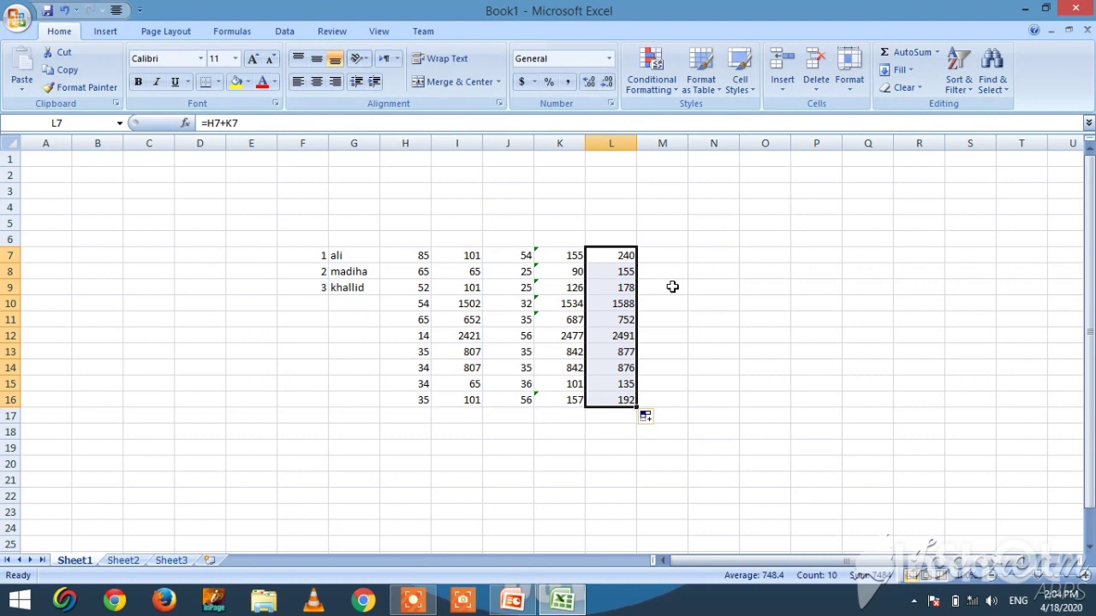
- Add the subtraction formula =K7-I7 in M7 and fill it down through cell M16
{"action": "left_click", "coordinate": [665, 255]}
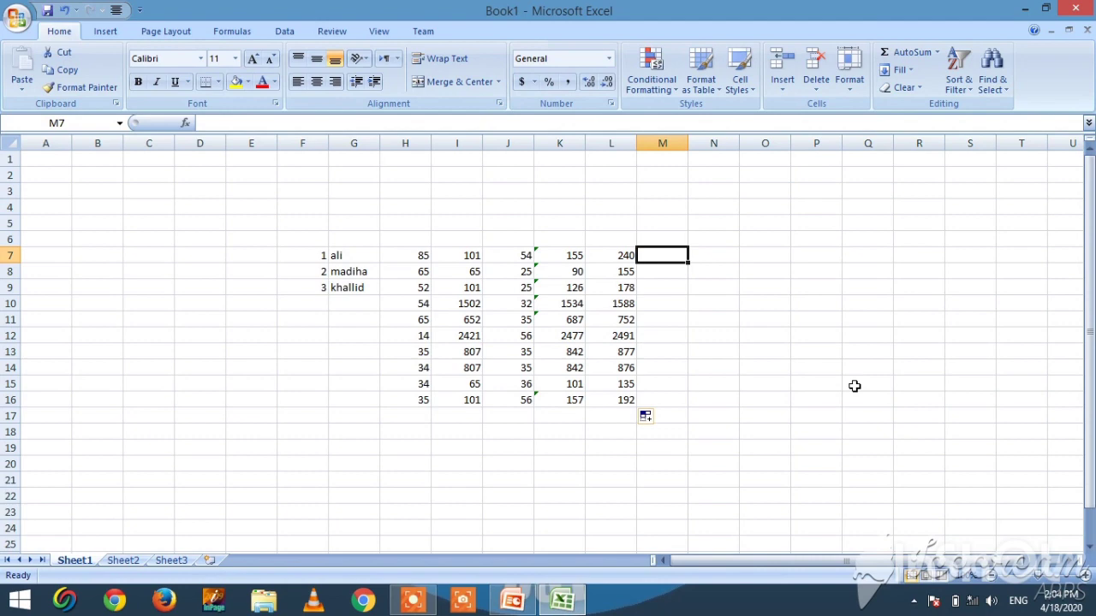
{"action": "type", "text": "="}
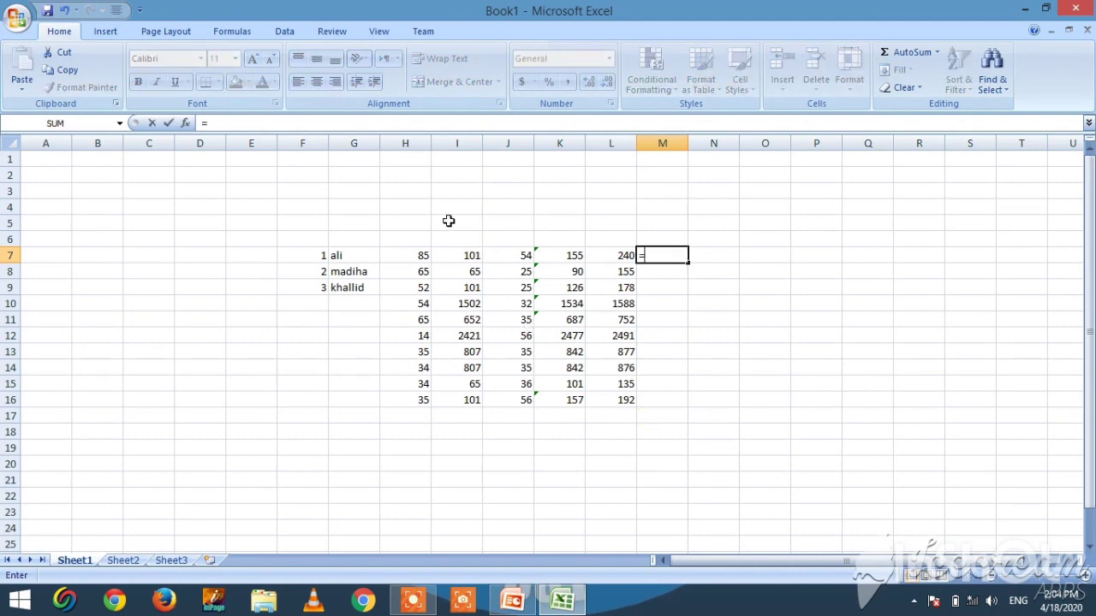
{"action": "left_click", "coordinate": [461, 257]}
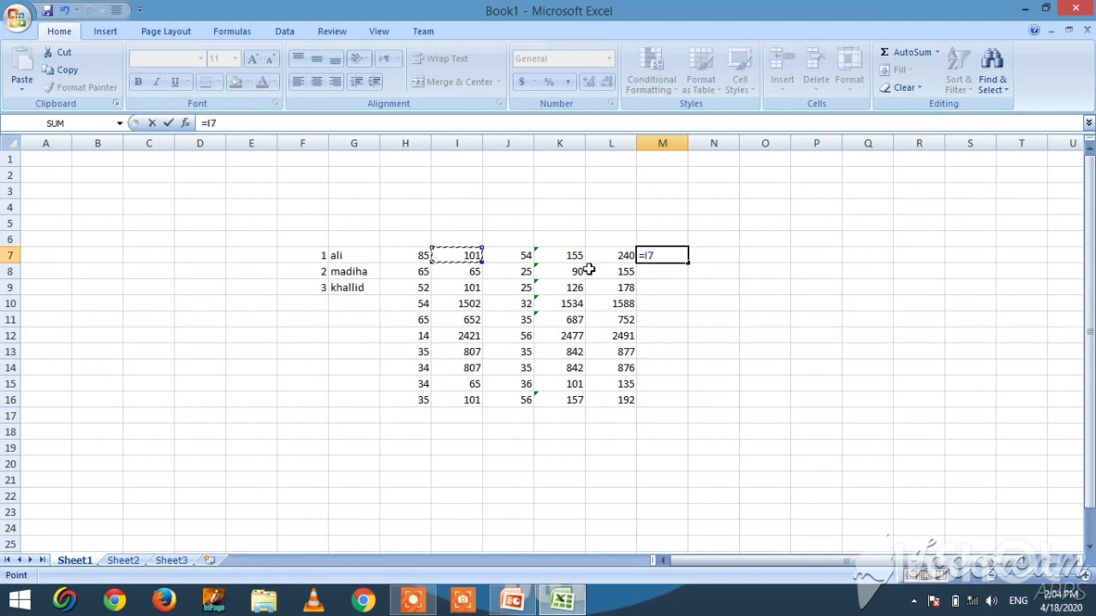
{"action": "key", "text": "BackSpace"}
{"action": "key", "text": "BackSpace"}
{"action": "left_click", "coordinate": [562, 255]}
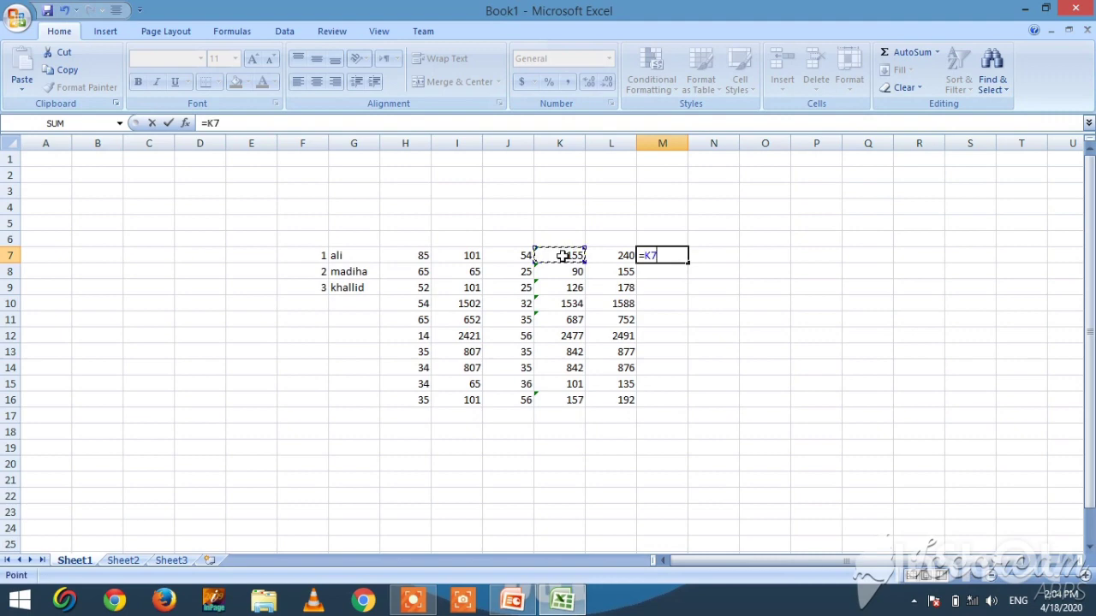
{"action": "type", "text": "-"}
{"action": "left_click", "coordinate": [462, 255]}
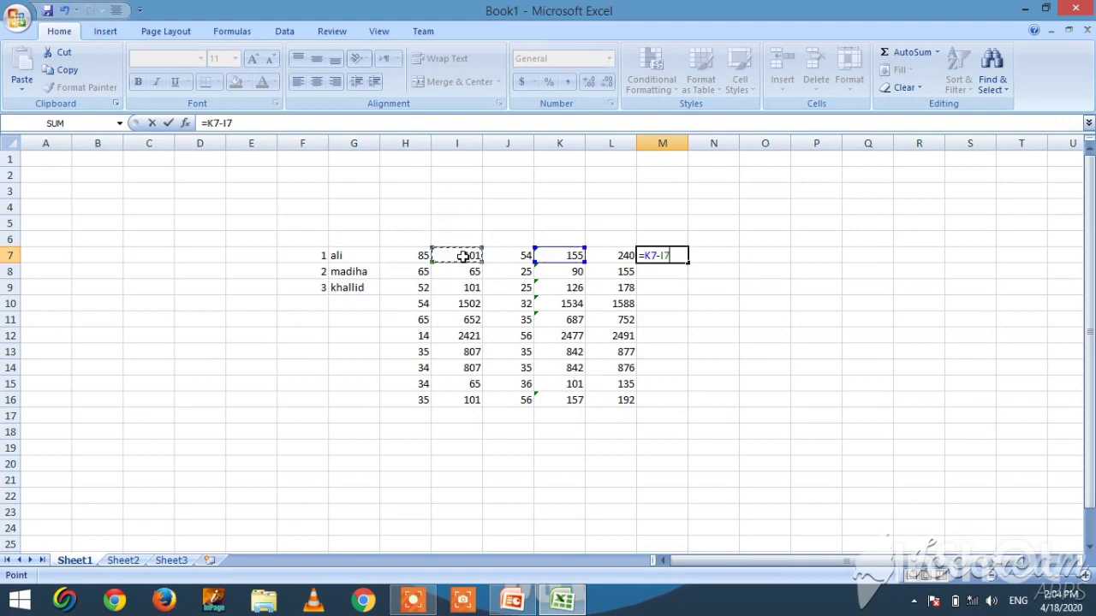
{"action": "key", "text": "Return"}
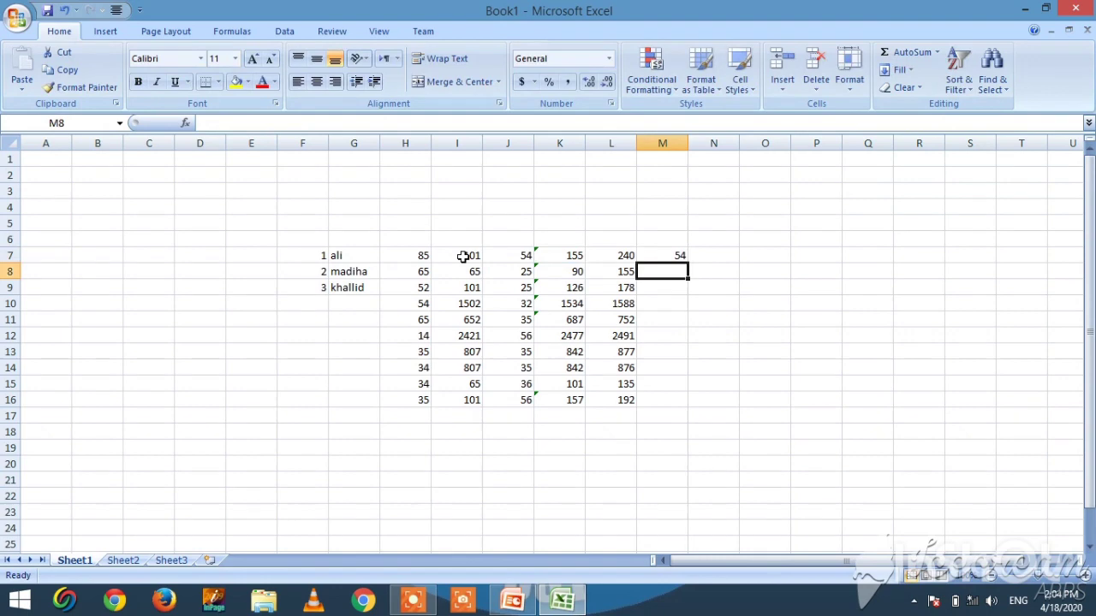
{"action": "left_click", "coordinate": [669, 254]}
{"action": "left_click_drag", "start_coordinate": [688, 262], "coordinate": [681, 402]}
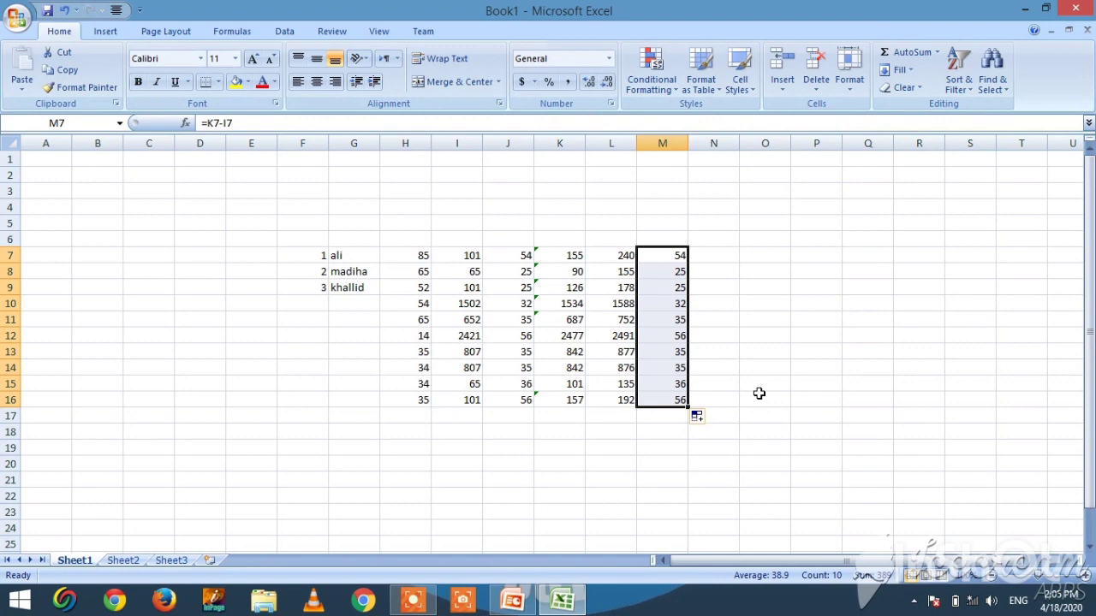
- Add the multiplication formula =H7*I7 in N7 and fill it down through cell N16
{"action": "left_click", "coordinate": [718, 252]}
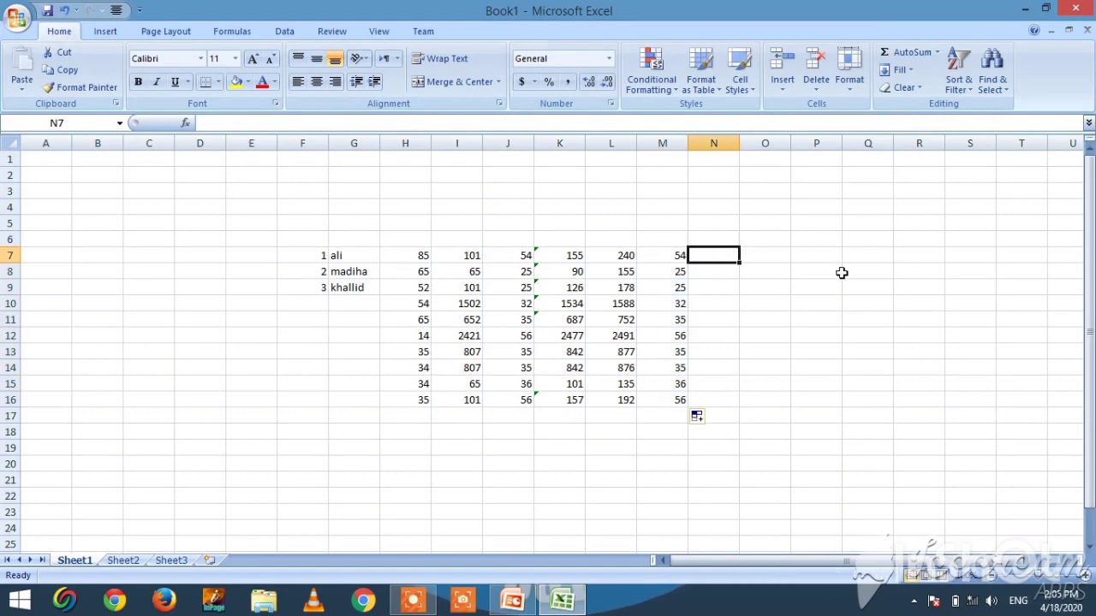
{"action": "type", "text": "="}
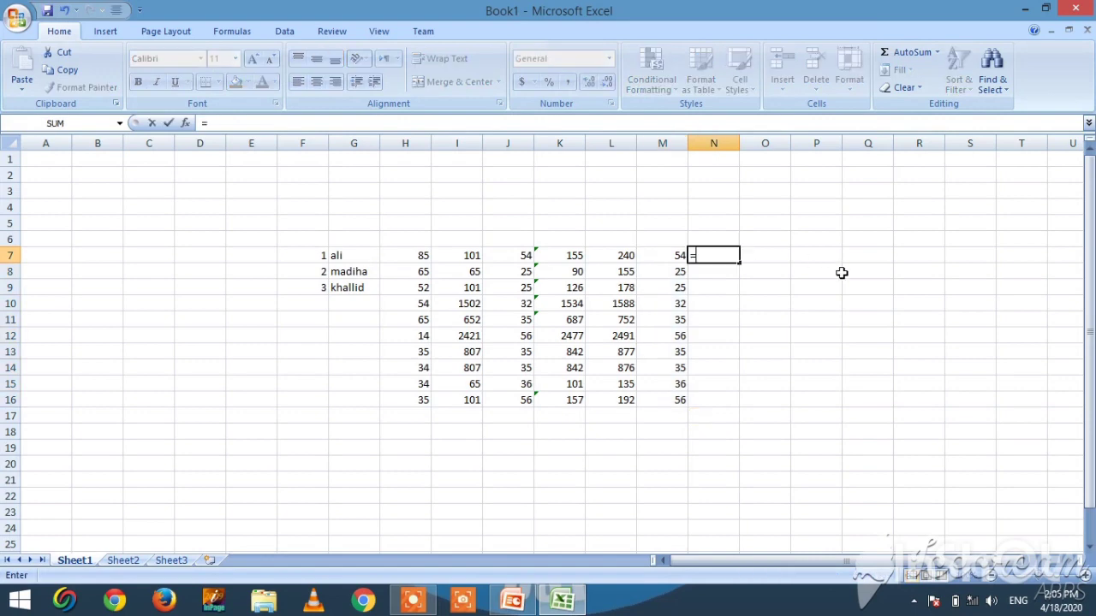
{"action": "left_click", "coordinate": [414, 253]}
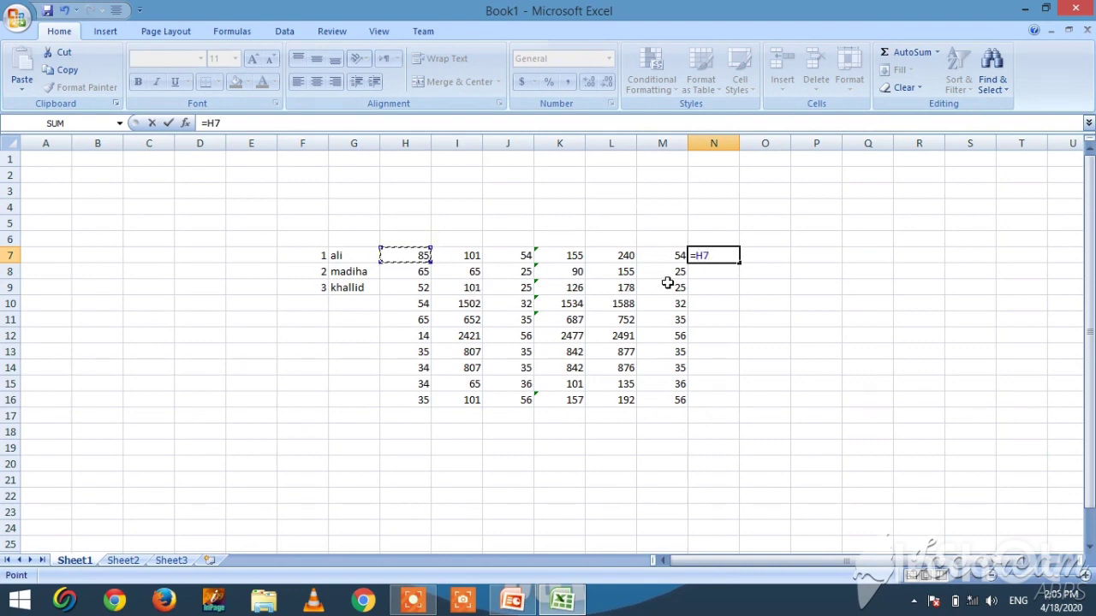
{"action": "type", "text": "*"}
{"action": "left_click", "coordinate": [470, 254]}
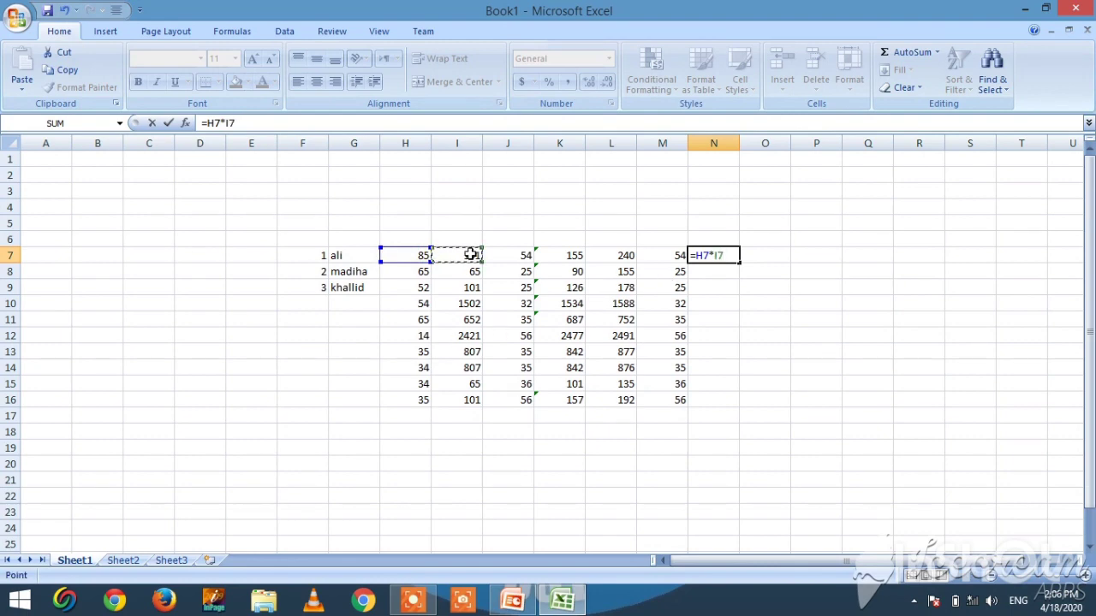
{"action": "key", "text": "Return"}
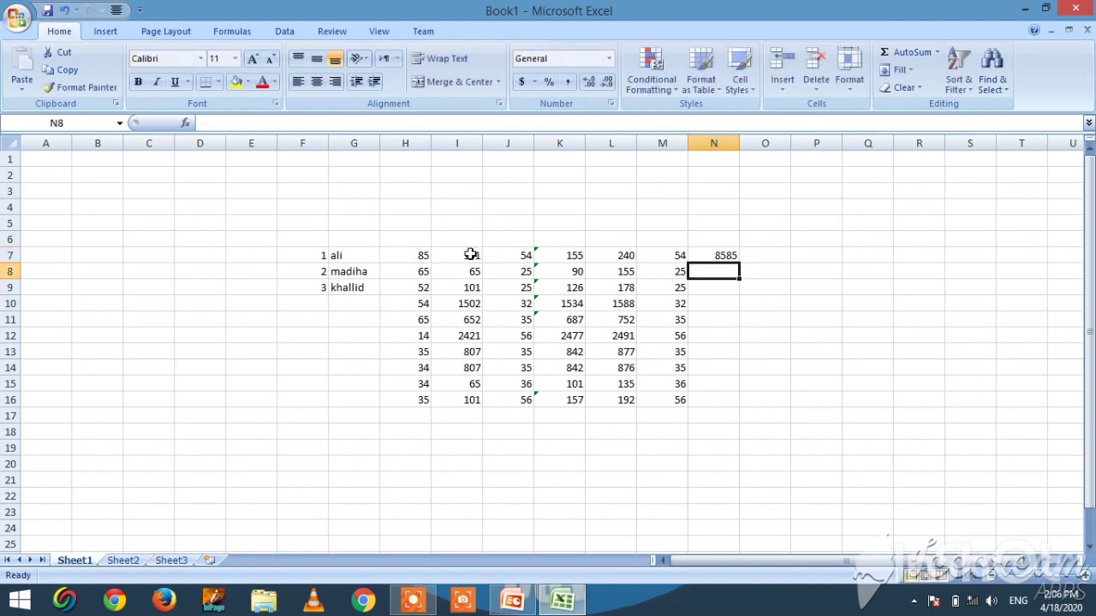
{"action": "left_click", "coordinate": [716, 254]}
{"action": "left_click_drag", "start_coordinate": [741, 263], "coordinate": [736, 402]}
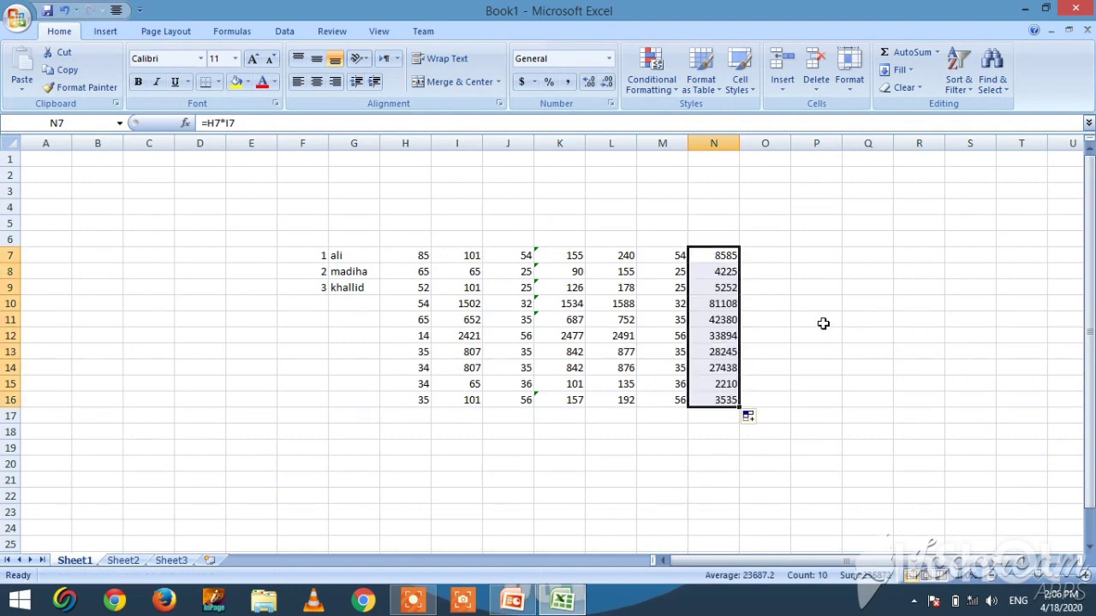
- Enter the division formula =N7/M7 in cell O7
{"action": "left_click", "coordinate": [764, 258]}
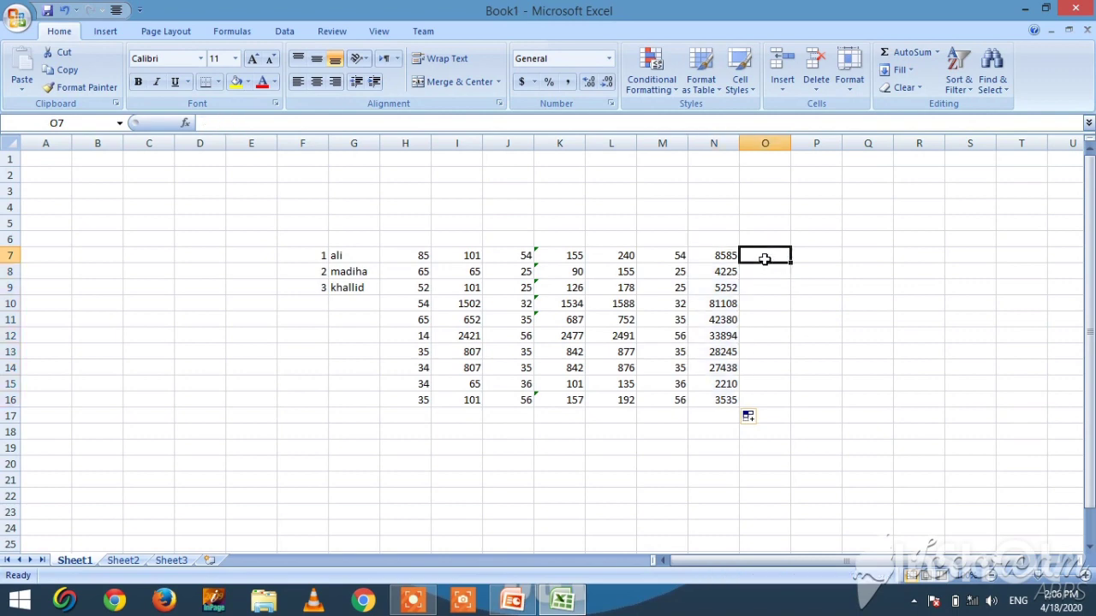
{"action": "type", "text": "n"}
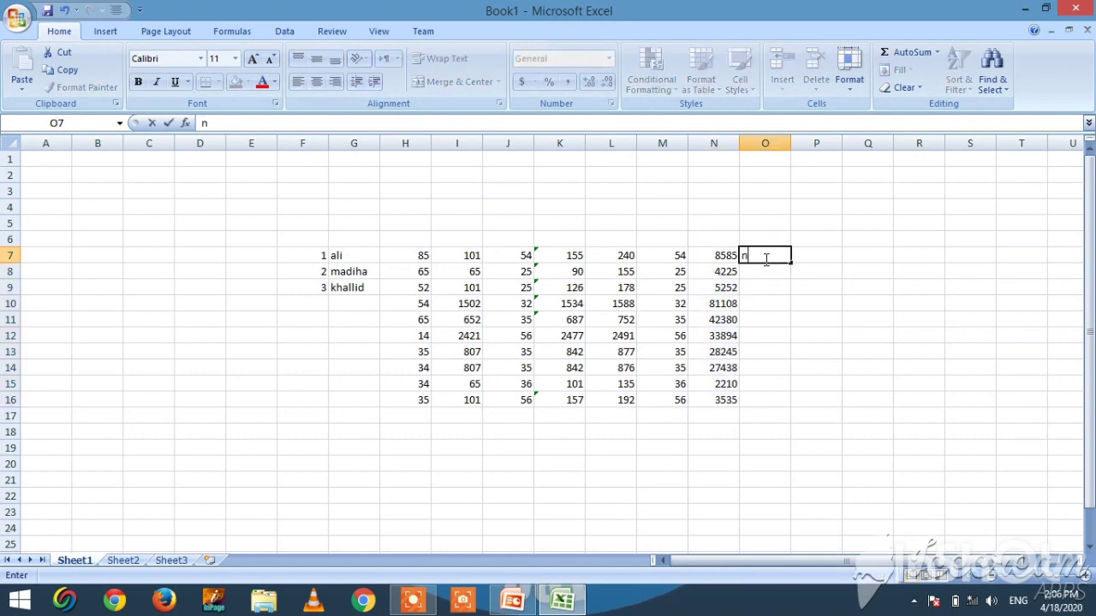
{"action": "key", "text": "BackSpace"}
{"action": "type", "text": "="}
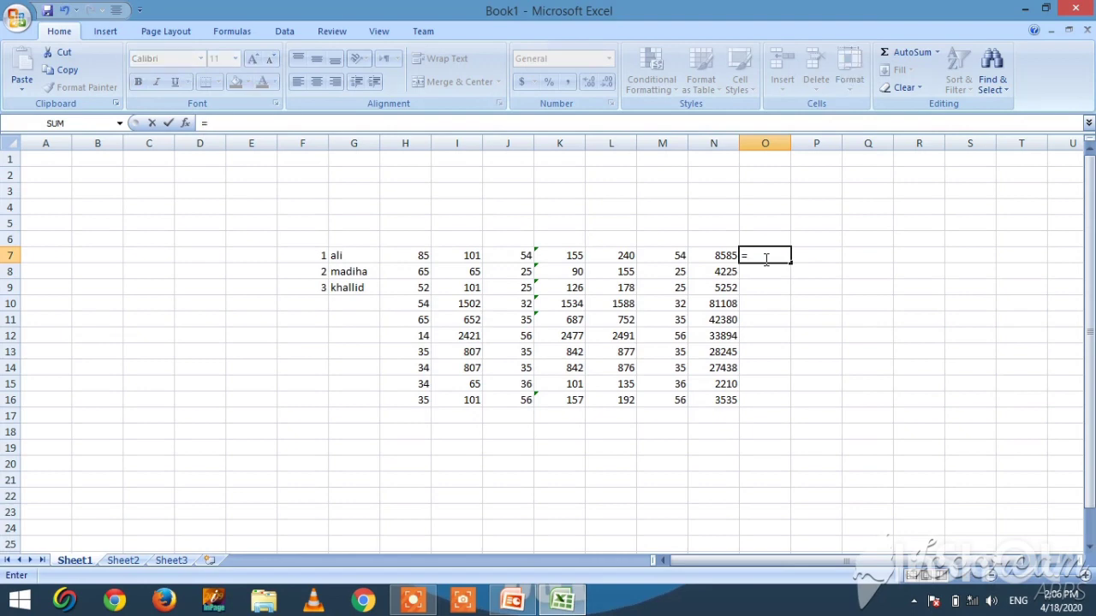
{"action": "left_click", "coordinate": [725, 257]}
{"action": "type", "text": "/"}
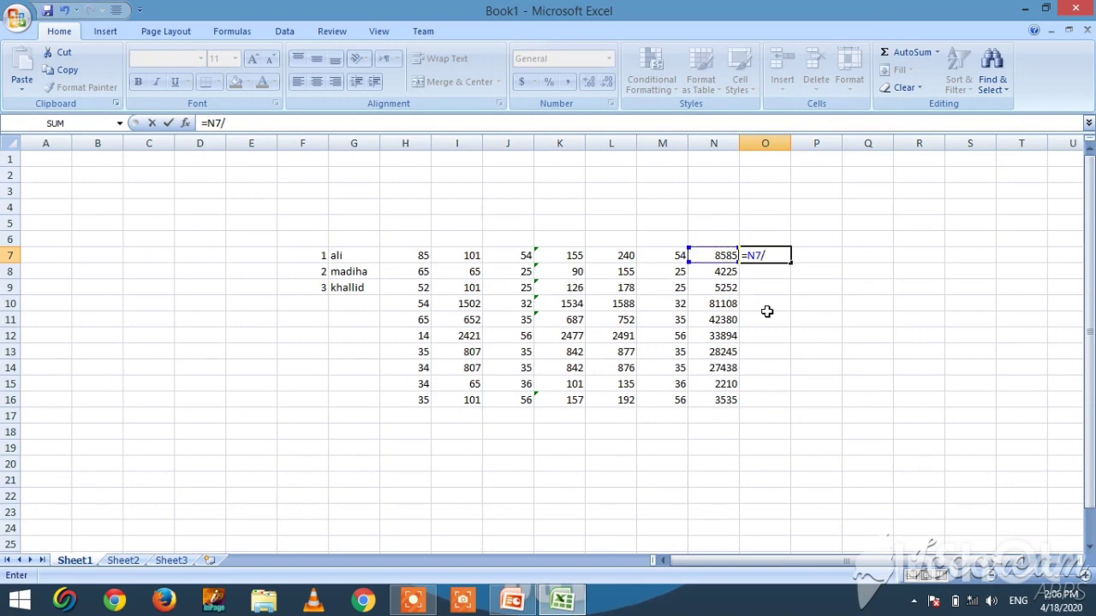
{"action": "left_click", "coordinate": [665, 256]}
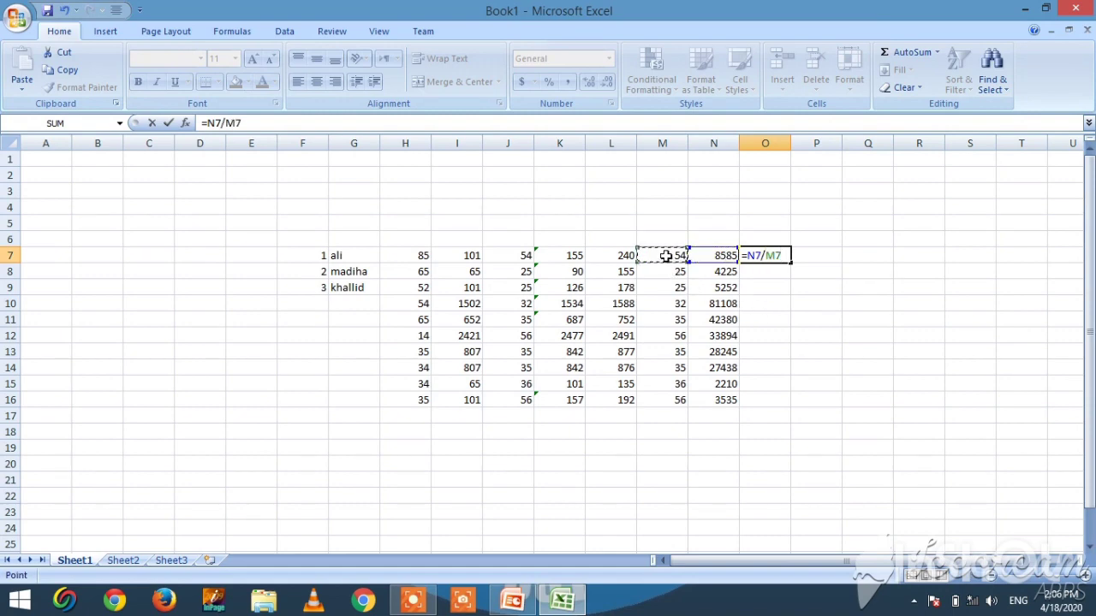
{"action": "key", "text": "Return"}
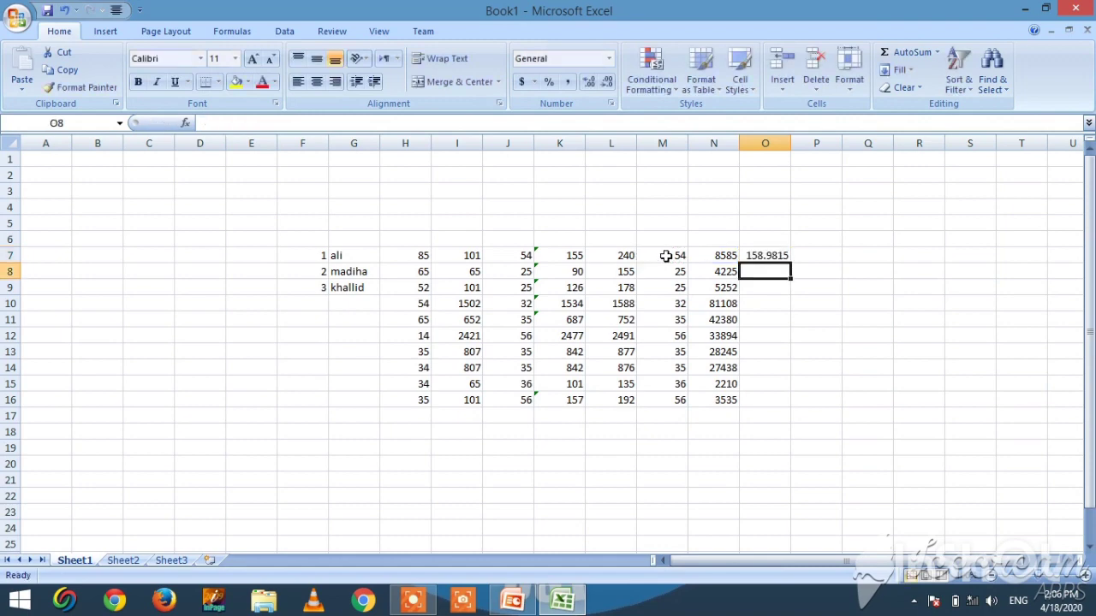
- Format O7 to show two decimal places and fill its formula down through cell O16
{"action": "left_click", "coordinate": [777, 255]}
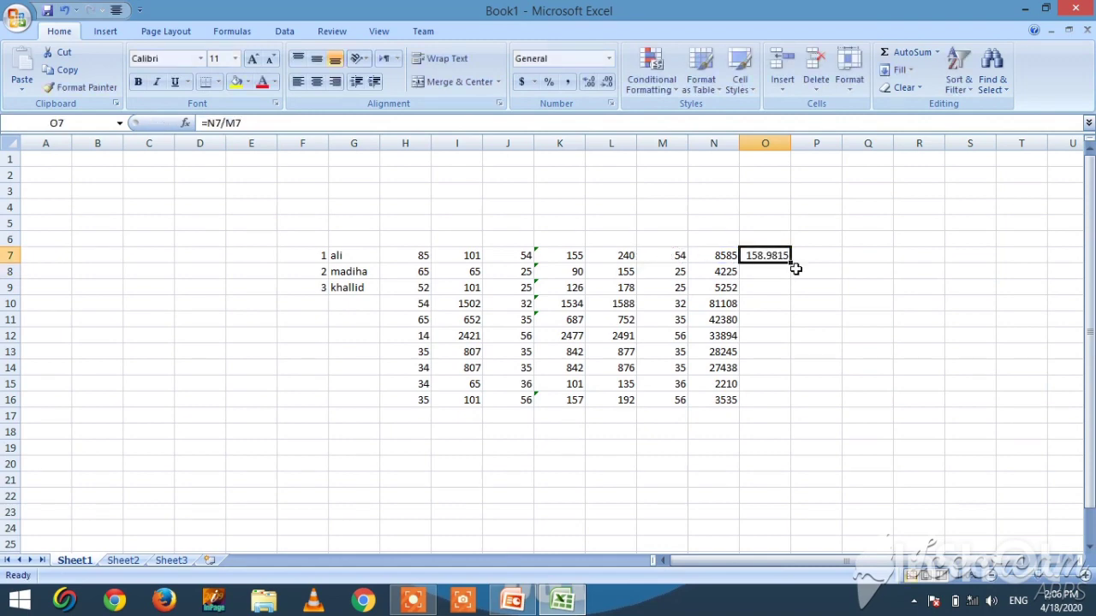
{"action": "left_click", "coordinate": [589, 83]}
{"action": "left_click", "coordinate": [606, 83]}
{"action": "left_click", "coordinate": [606, 83]}
{"action": "left_click", "coordinate": [606, 83]}
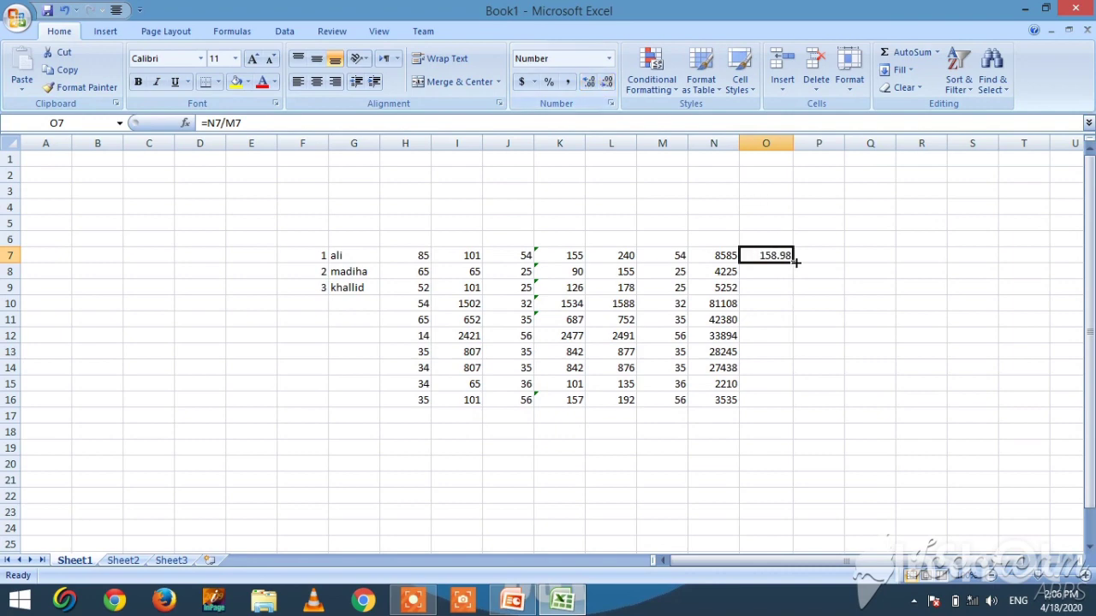
{"action": "left_click_drag", "start_coordinate": [793, 263], "coordinate": [794, 409]}
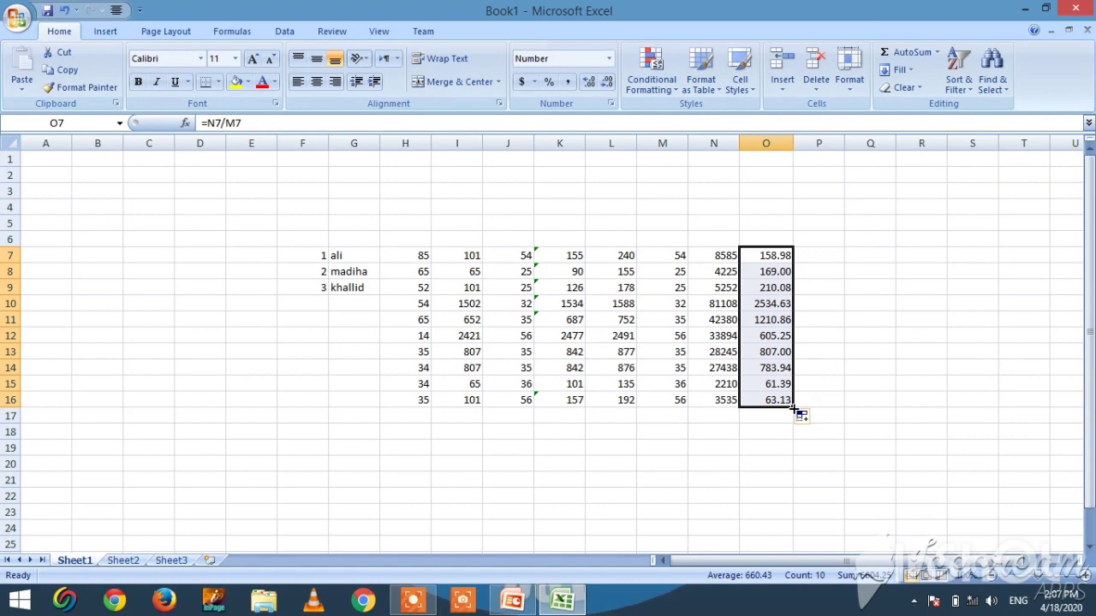
- Add the formula =M7*2 in P7 and fill it down through cell P16
{"action": "left_click", "coordinate": [835, 254]}
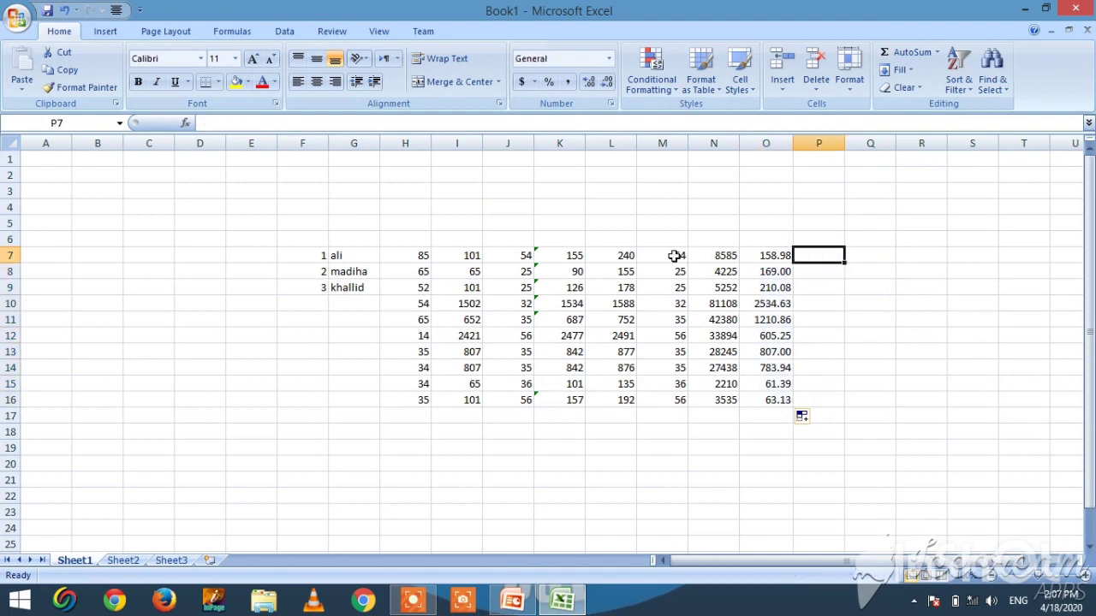
{"action": "type", "text": "="}
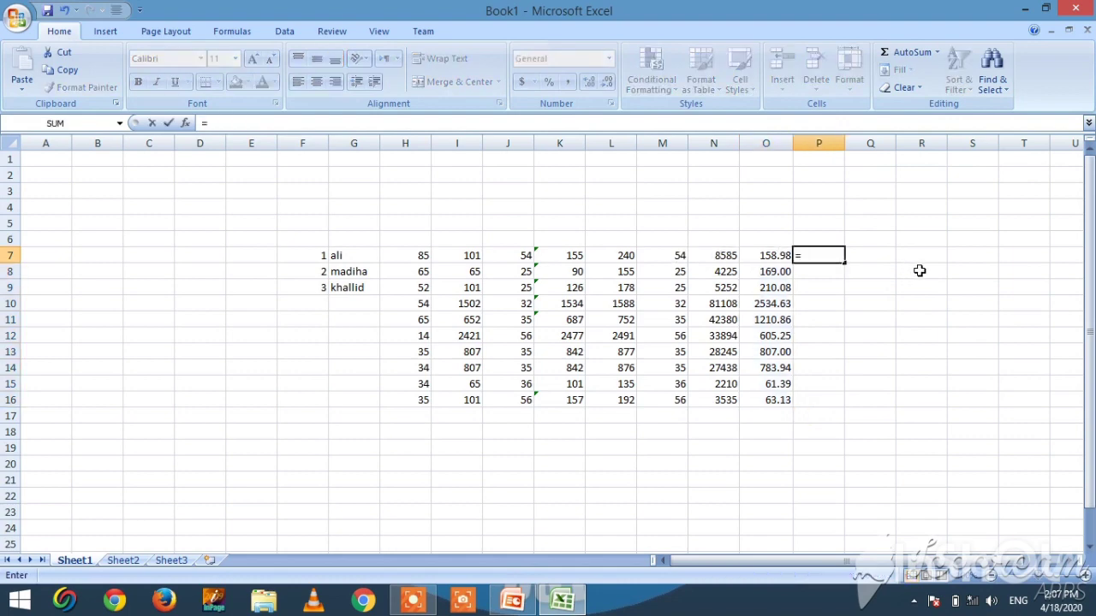
{"action": "left_click", "coordinate": [674, 255]}
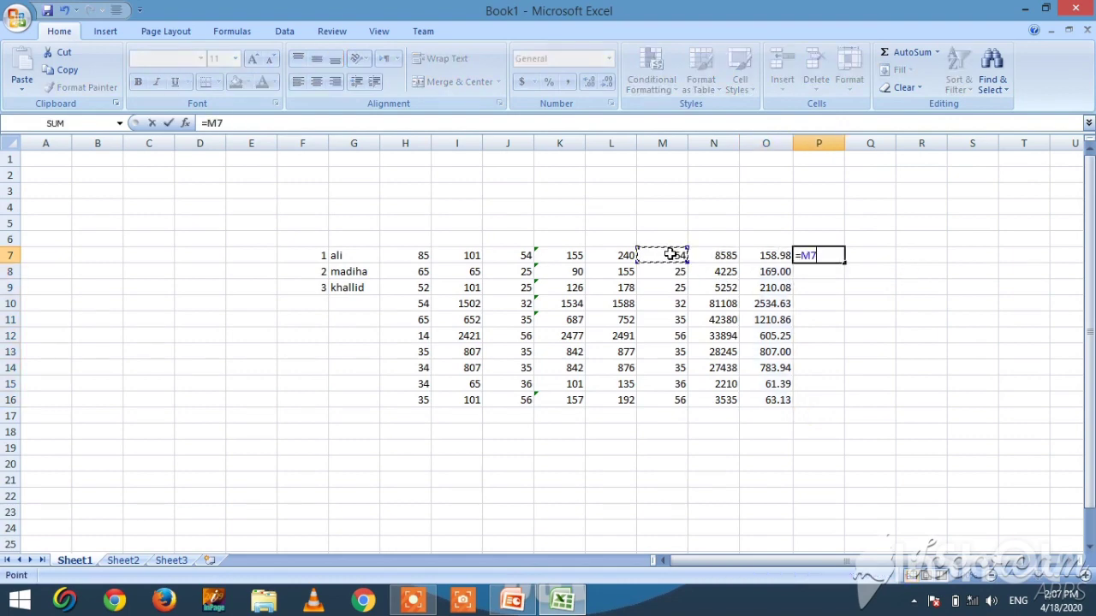
{"action": "left_click", "coordinate": [236, 123]}
{"action": "type", "text": "*2"}
{"action": "key", "text": "Return"}
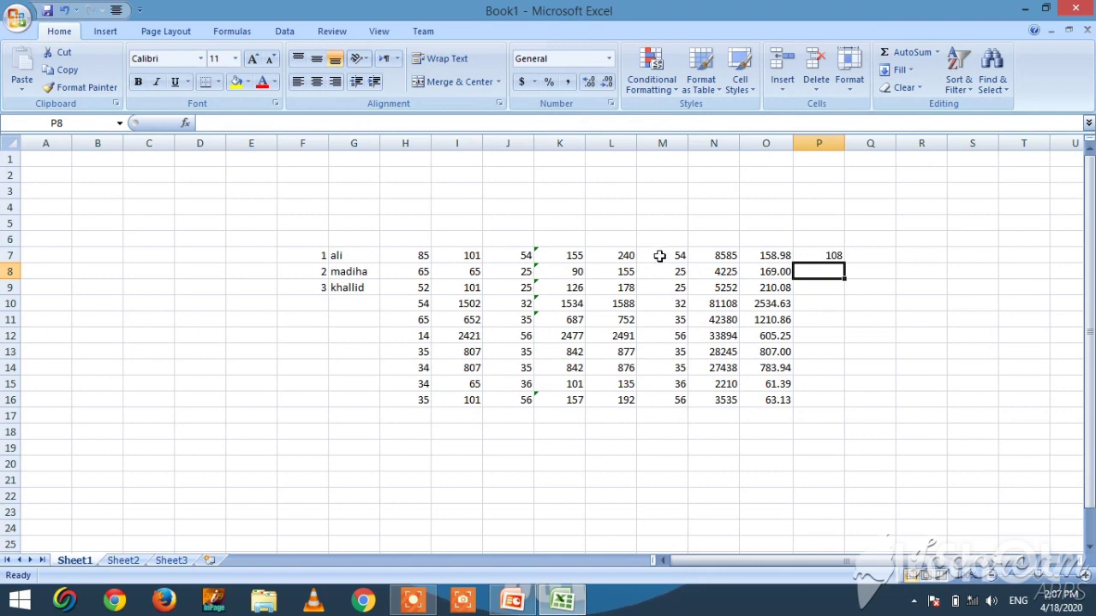
{"action": "left_click", "coordinate": [833, 255]}
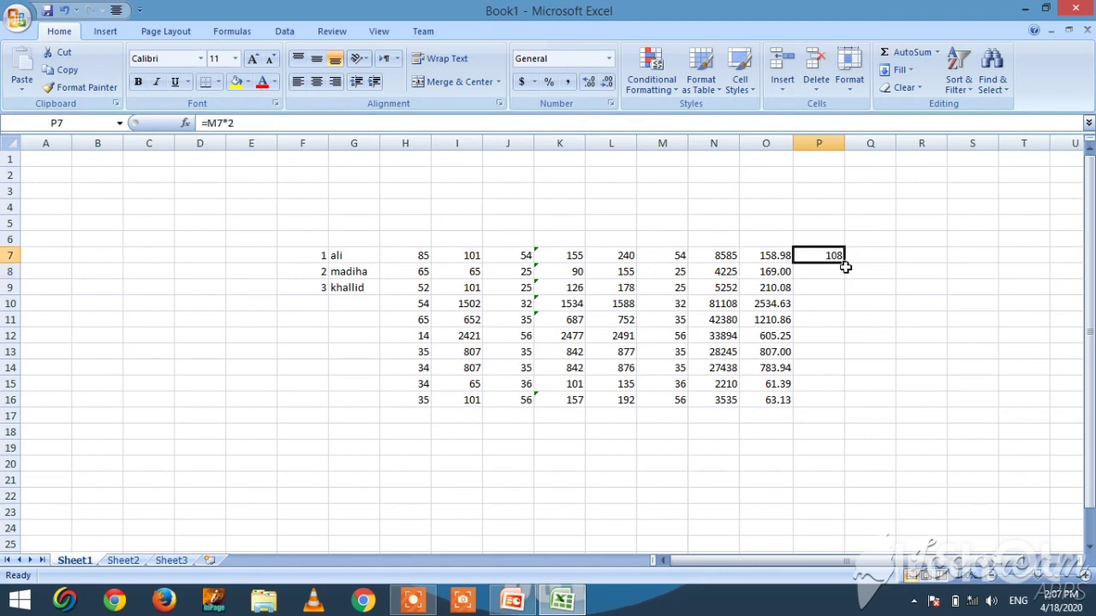
{"action": "left_click_drag", "start_coordinate": [844, 267], "coordinate": [842, 403]}
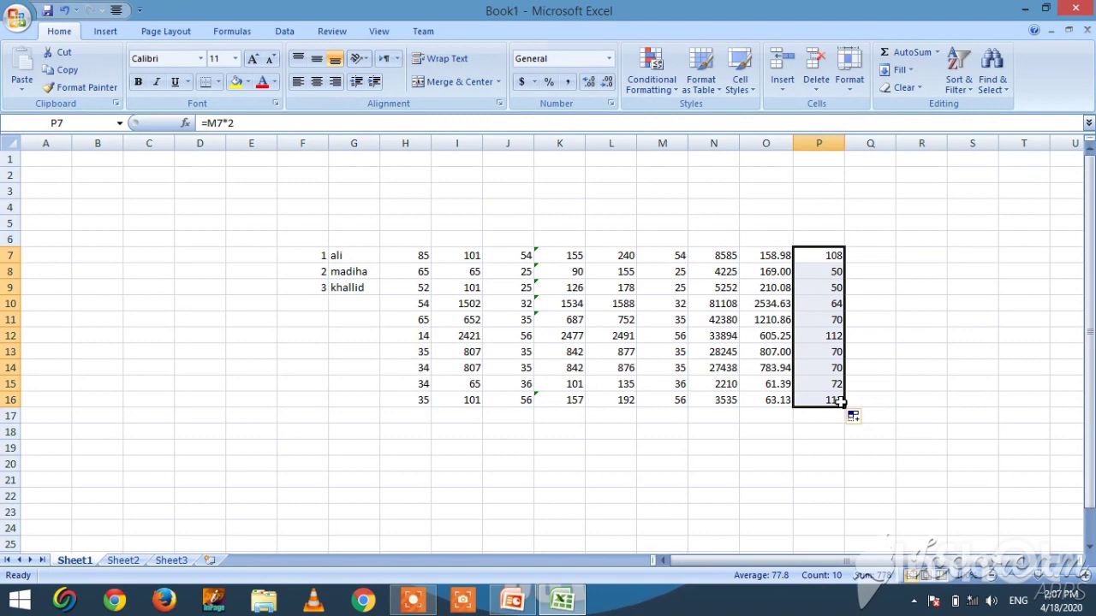
- Replace the formula in cell P7 with the text "lecture"
{"action": "key", "text": "Delete"}
{"action": "type", "text": "lecture"}
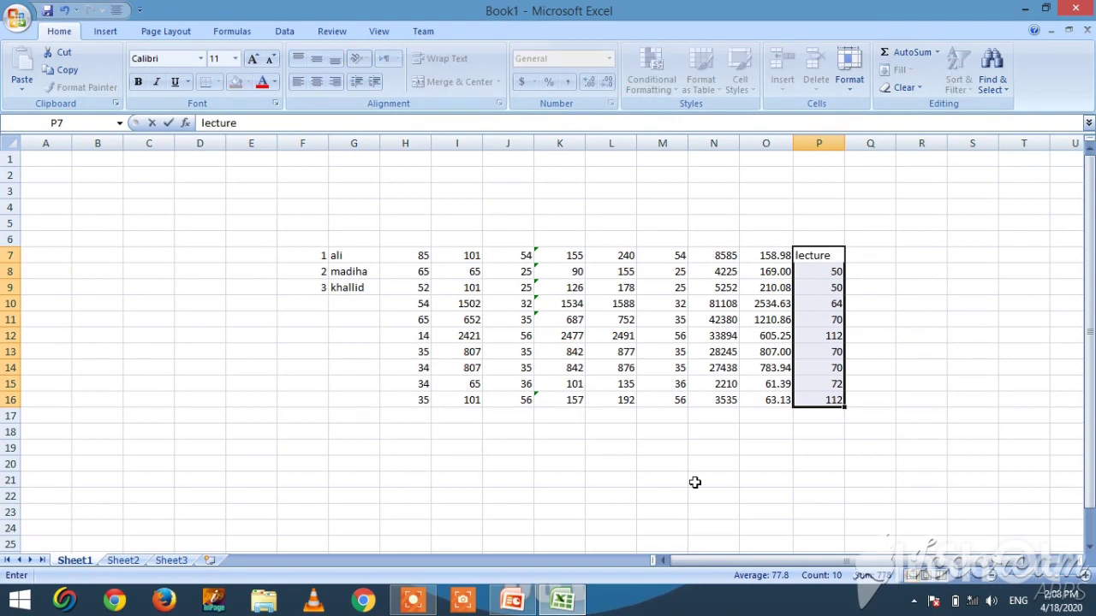